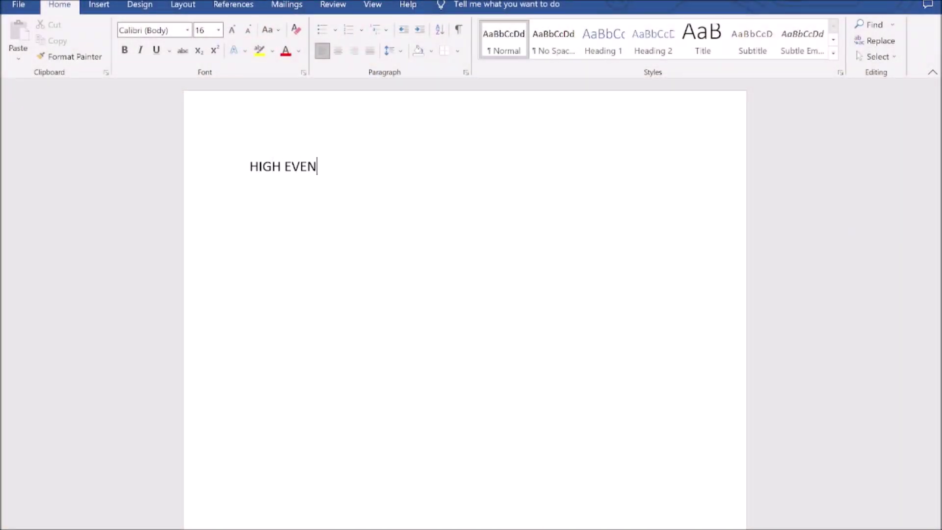
Type the HIGH EVENT = 78 PSI contacts-close note and the DIFF = 38 PSI, 78PSI - 38 PSI = 40 PSI line
type("T = 78 PSI CONTACTS W")
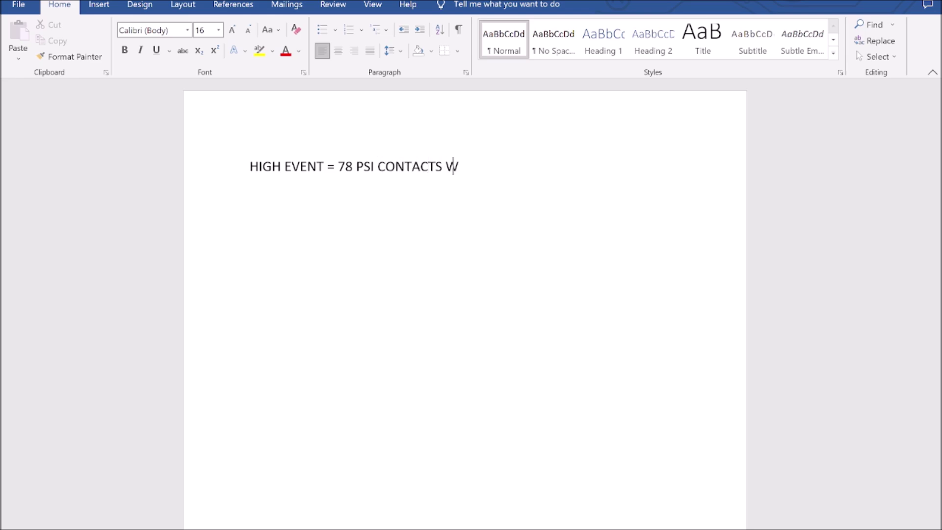
type("ILL CLOSE, ")
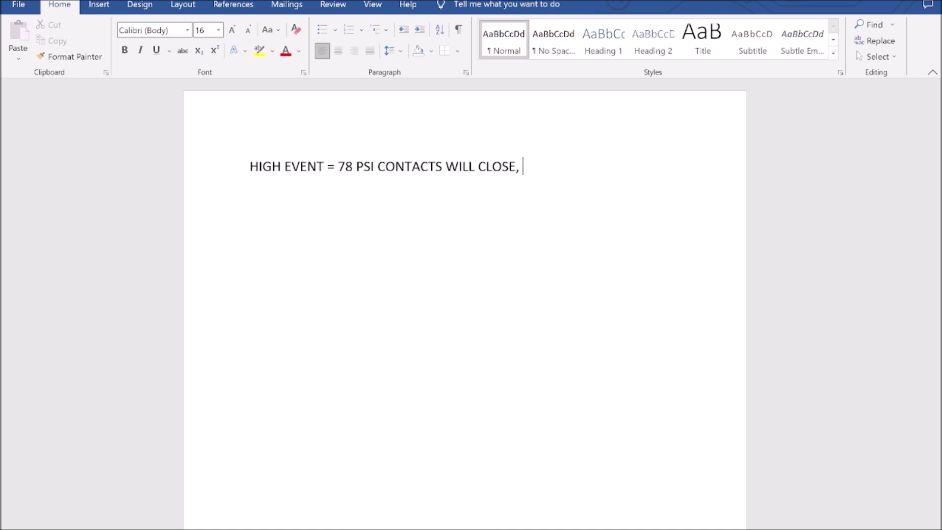
type("WILL SEN")
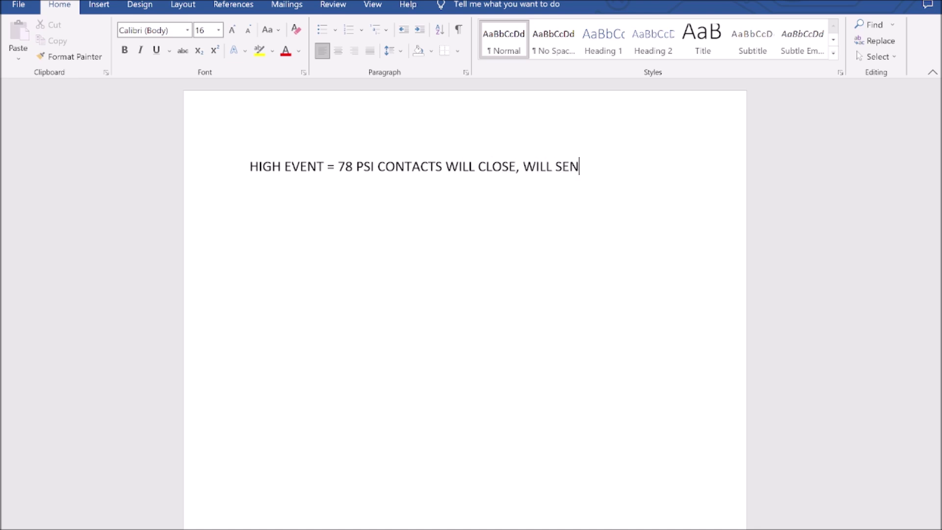
type("D POWER TO ")
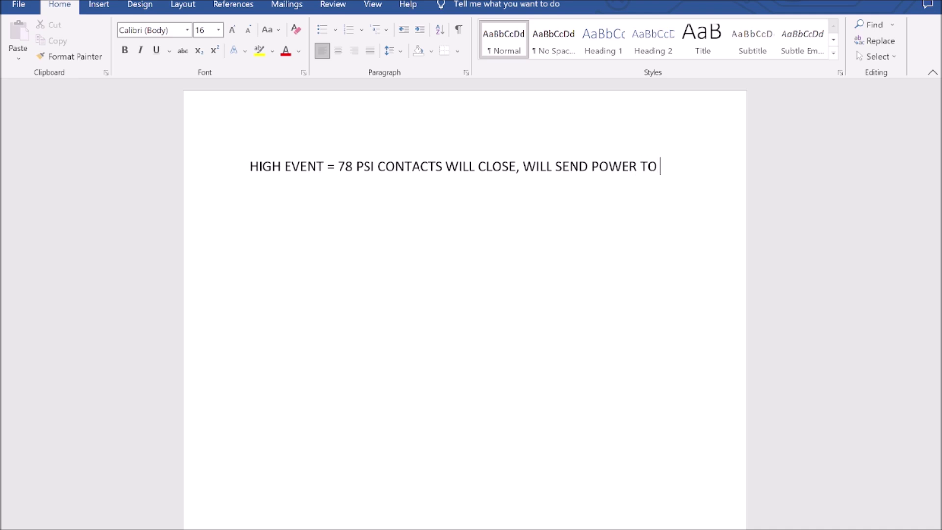
type("THE CONDENS")
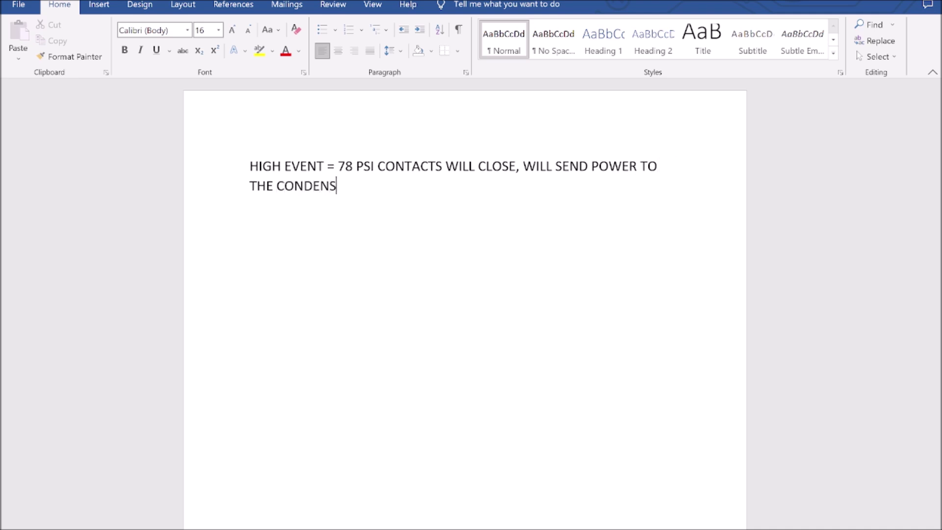
type("ING UNIT")
key("Return")
key("Return")
type("EI")
key("BackSpace")
key("BackSpace")
type("DIFF-")
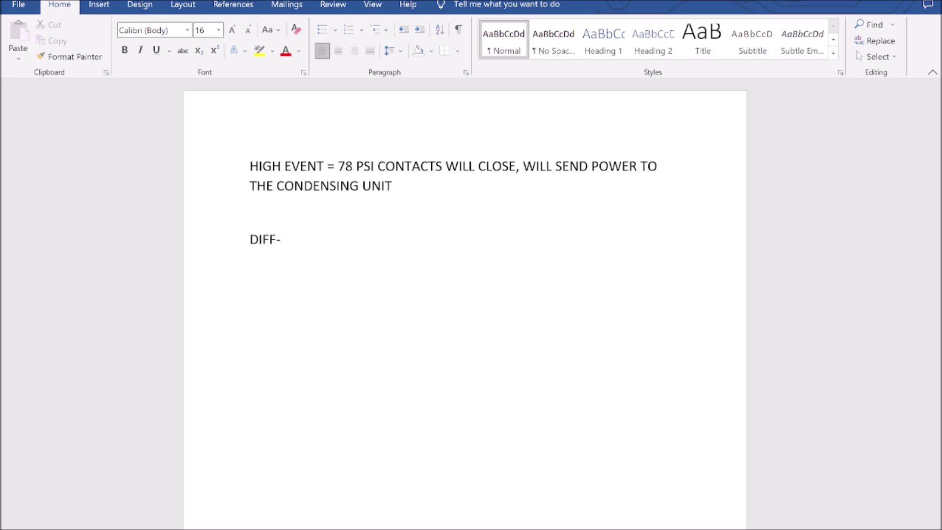
key("BackSpace")
type("= 38 PSI 78PSI")
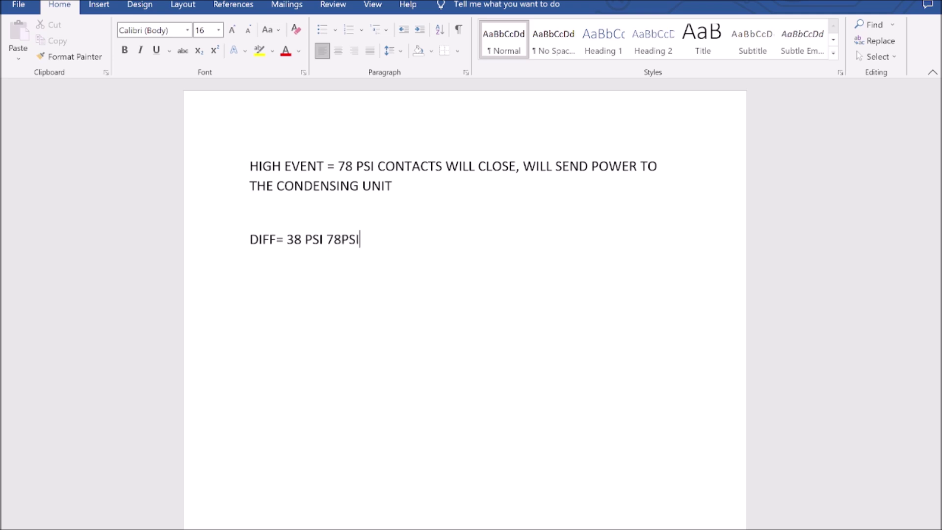
type(" - 38")
type(" PSI =")
type(" 40 PSI")
key("Return")
key("Return")
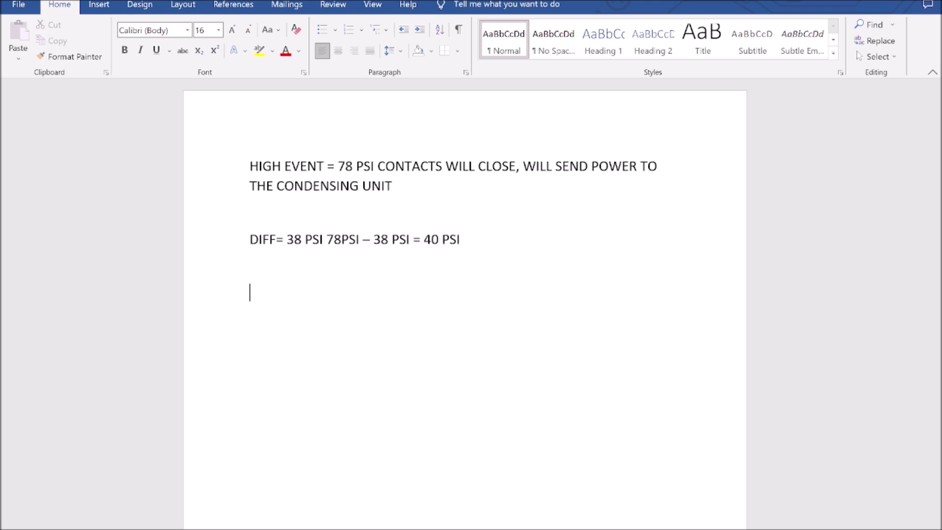
Type '@ 40 PSI LPS CONTACTS WILL OPEN, CUT POWER TO OUR CONDENSING UNIT'
type("@ 40 PSI")
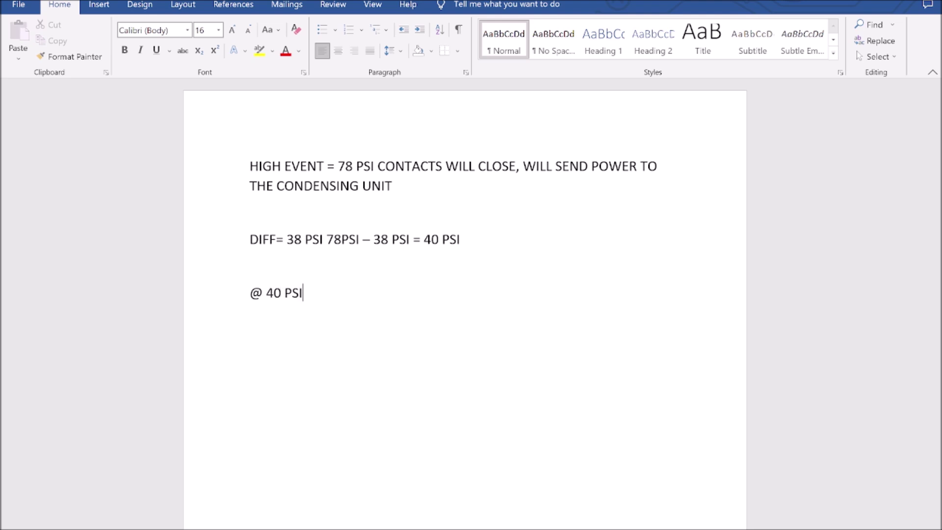
type(" LPS CONTA")
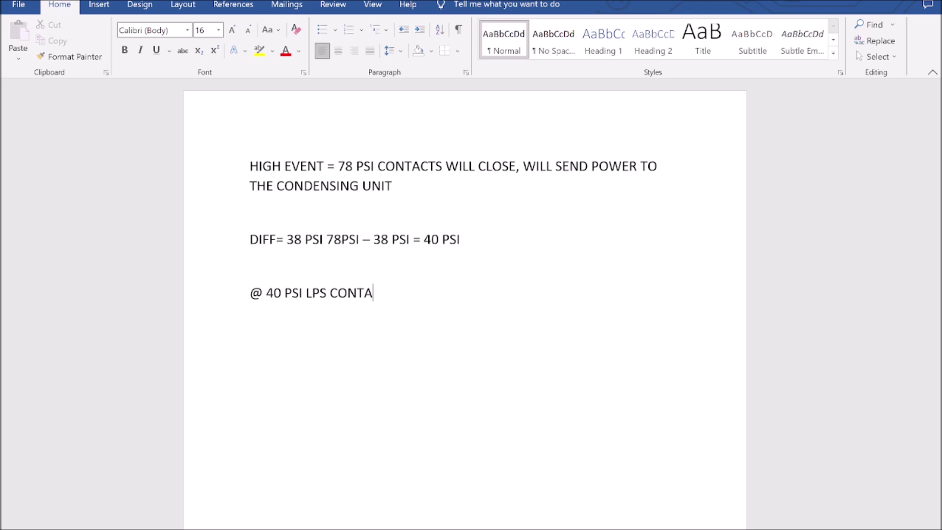
type("CTS WILL OPEN, ")
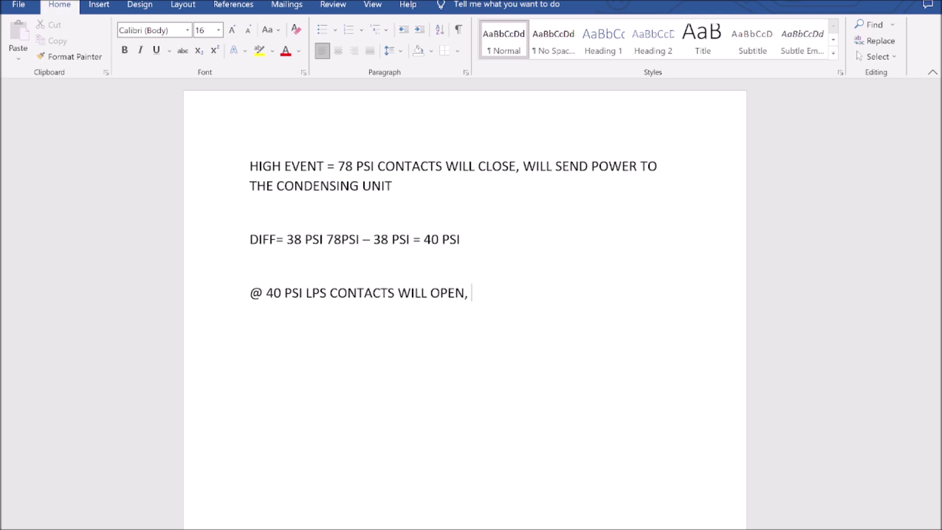
type("CUT POWER TO O")
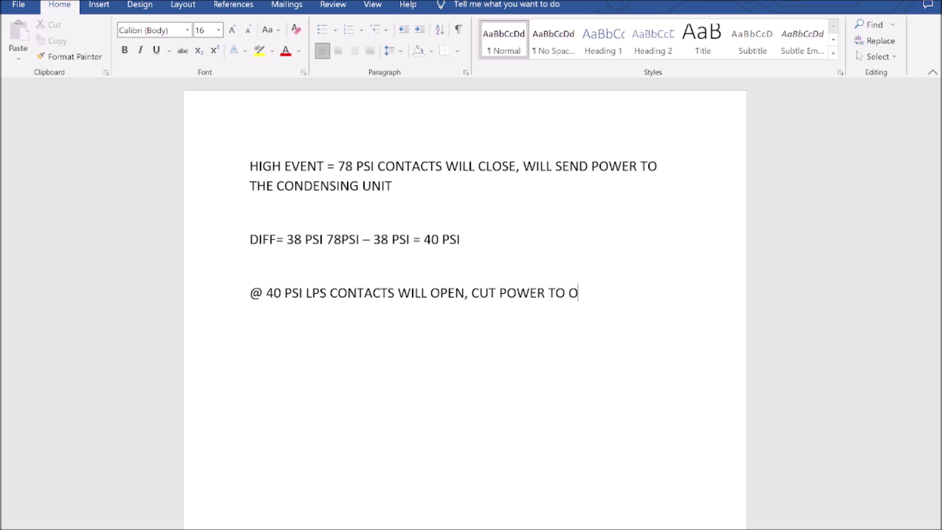
type("UR CONDENSIN")
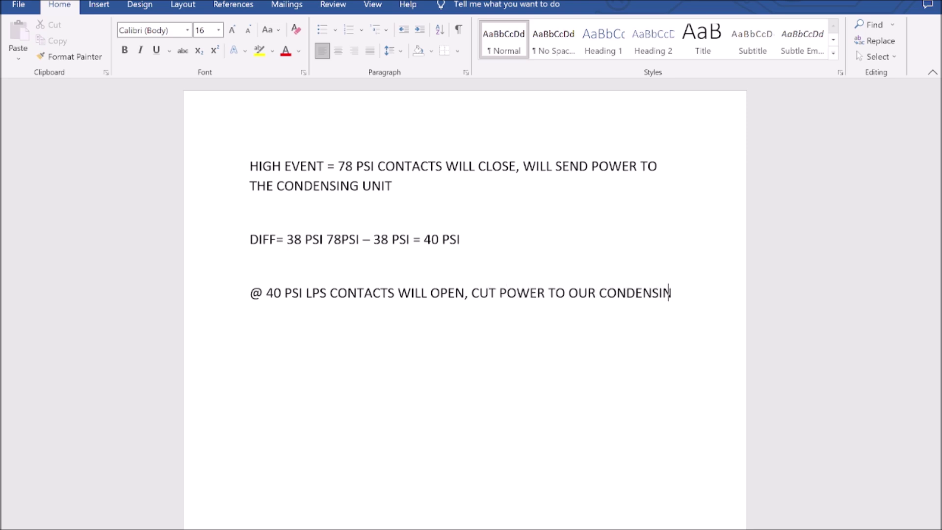
type("G UNI")
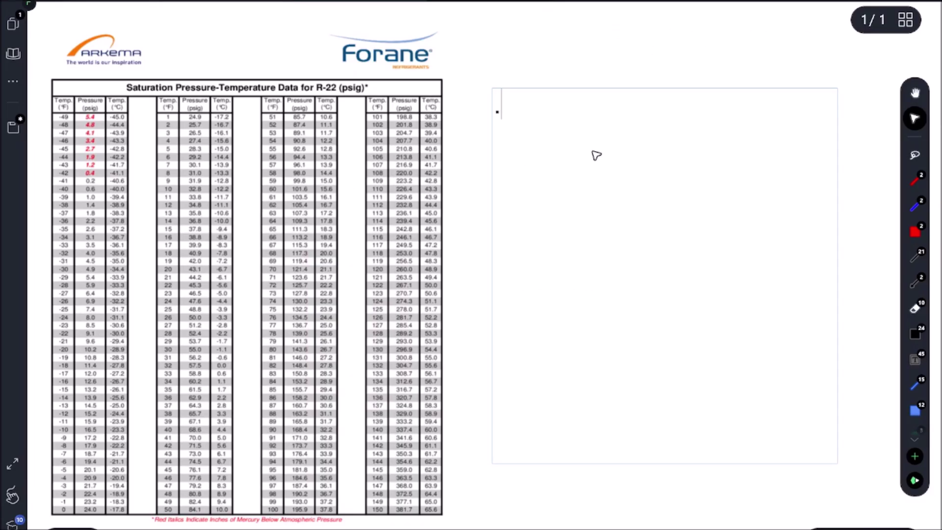
Write SUCTION PRESSURE, CURRENT BOX TEMP - EVAP TD (SUPERHEAT) and 60F - 10F = 50F beside the R-22 table
type("SUCTION PRE")
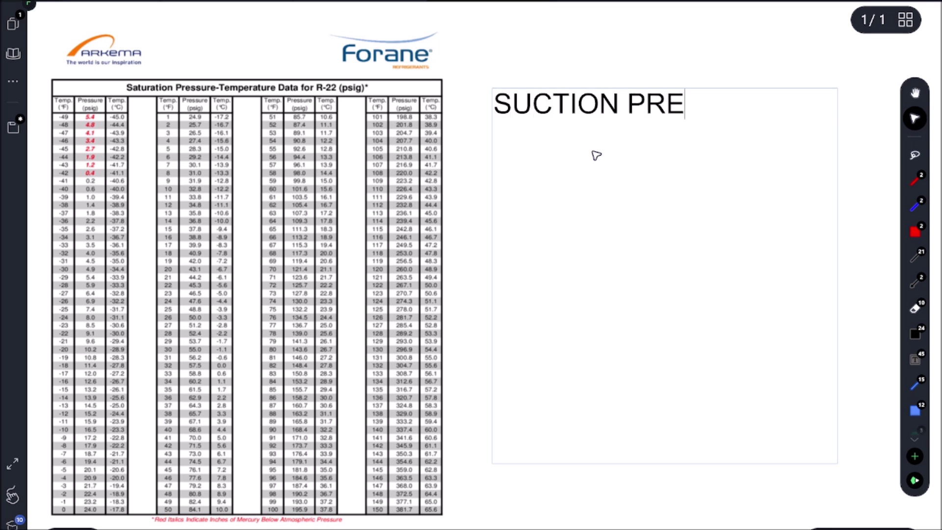
type("SSURE")
key("Return")
key("Return")
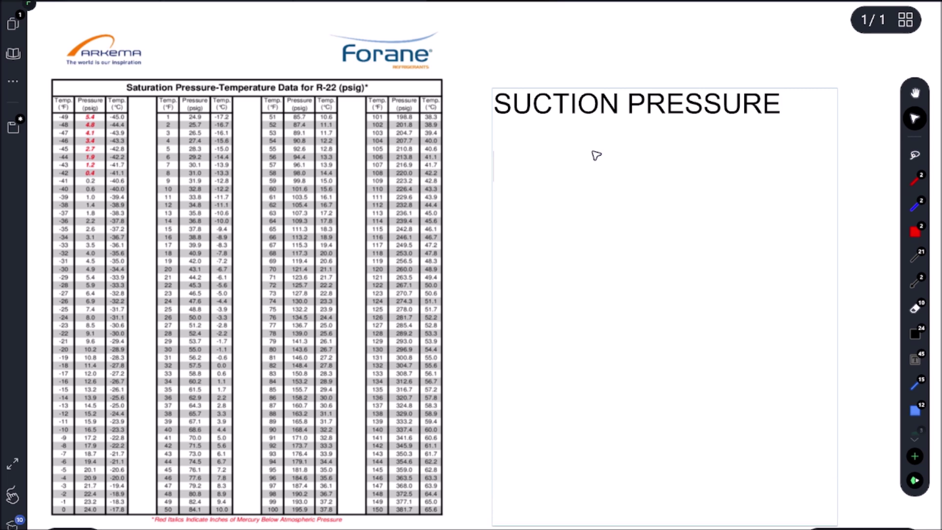
type("CURREN")
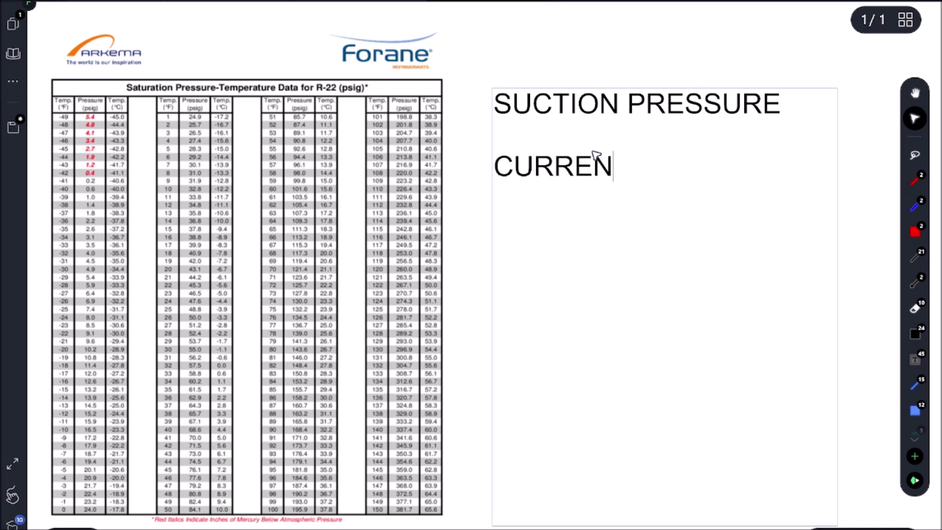
type("T BOX TEMP ")
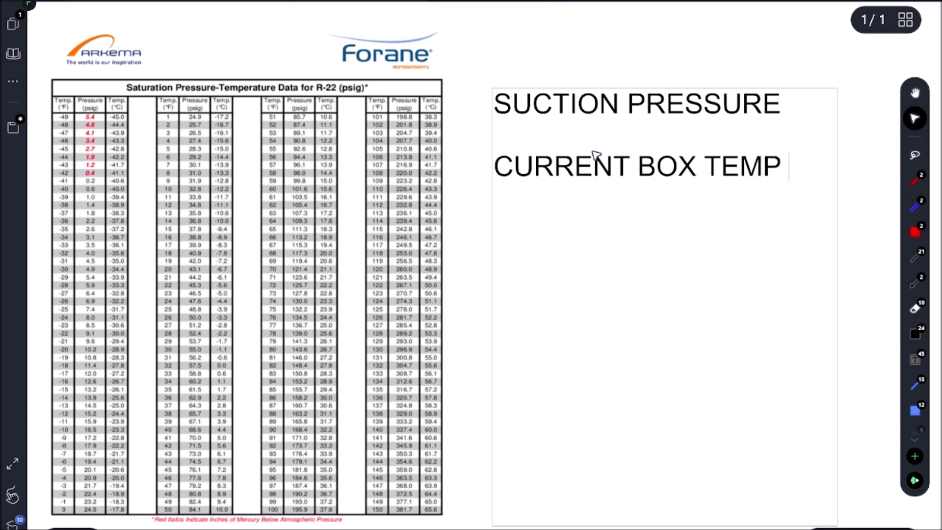
type("- EVPA")
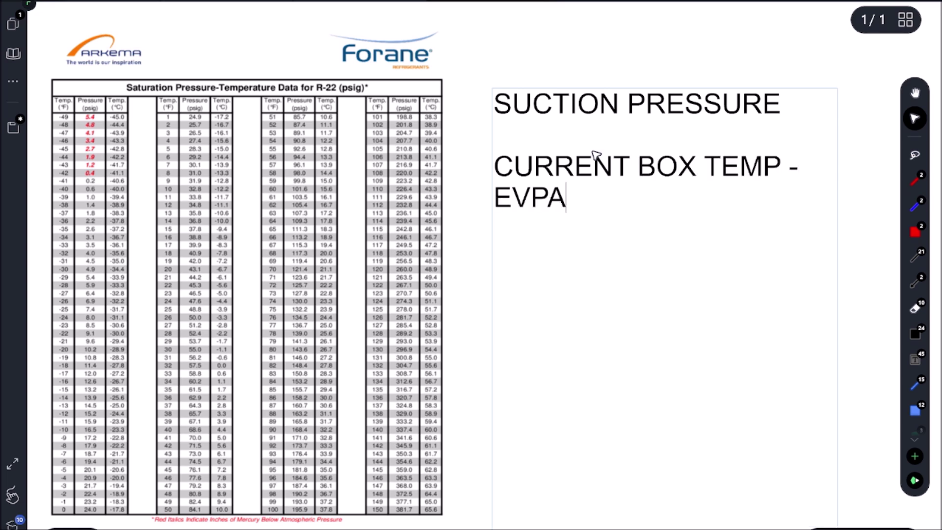
key("BackSpace")
key("BackSpace")
type("AP TD (")
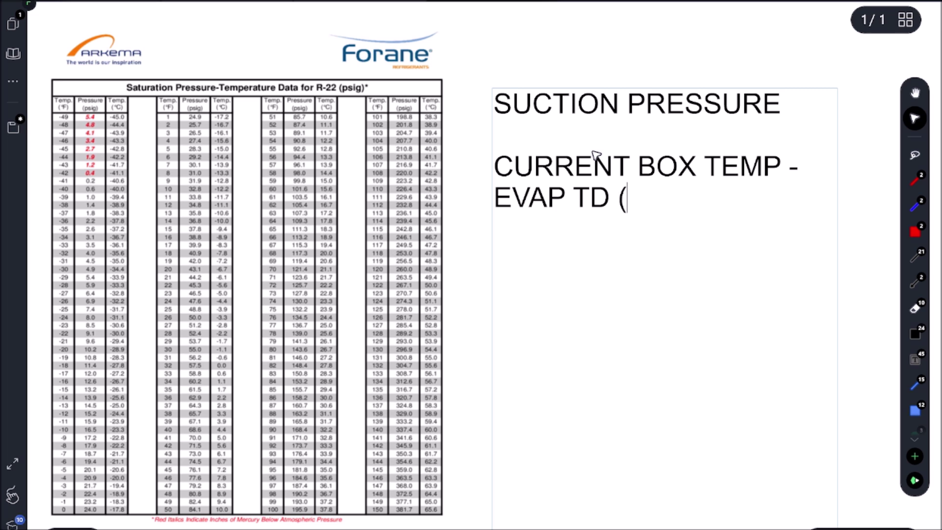
type("SUPERHEAR")
key("BackSpace")
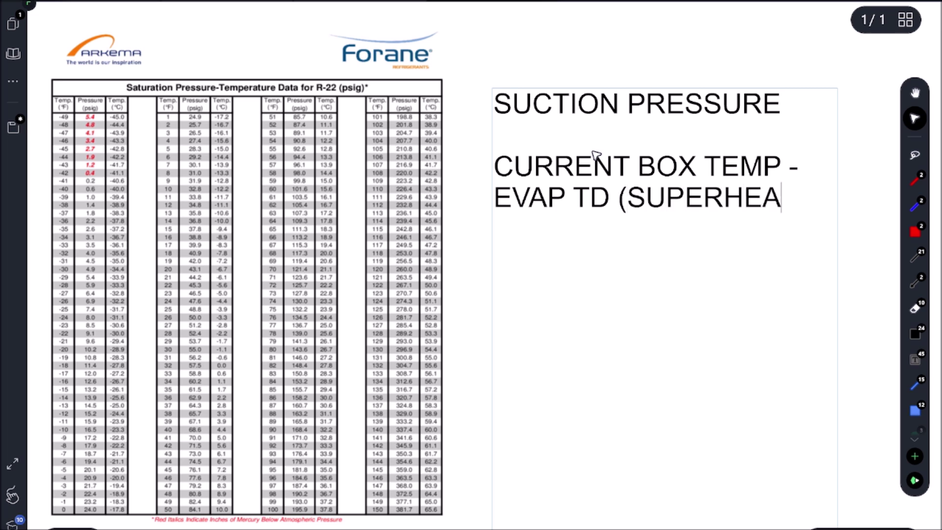
type("T)")
key("Return")
key("Return")
type("60F -")
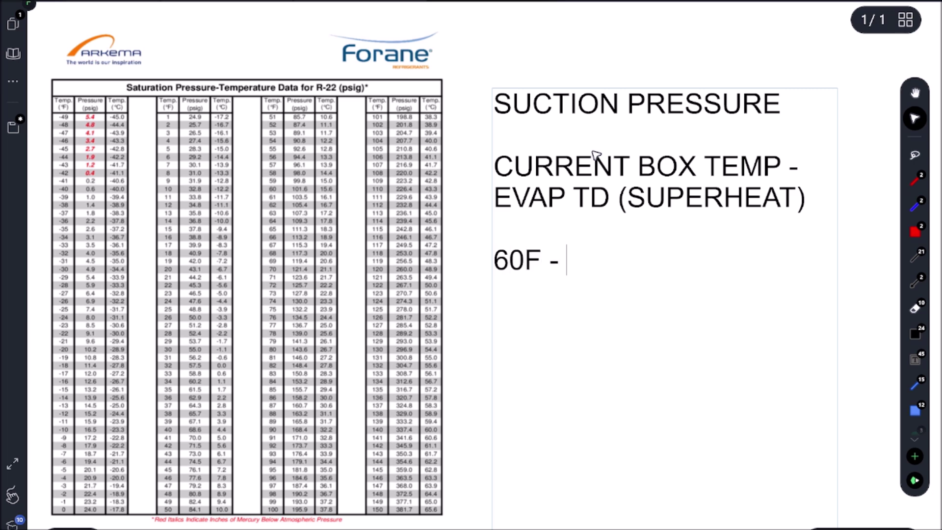
type(" 10F = ")
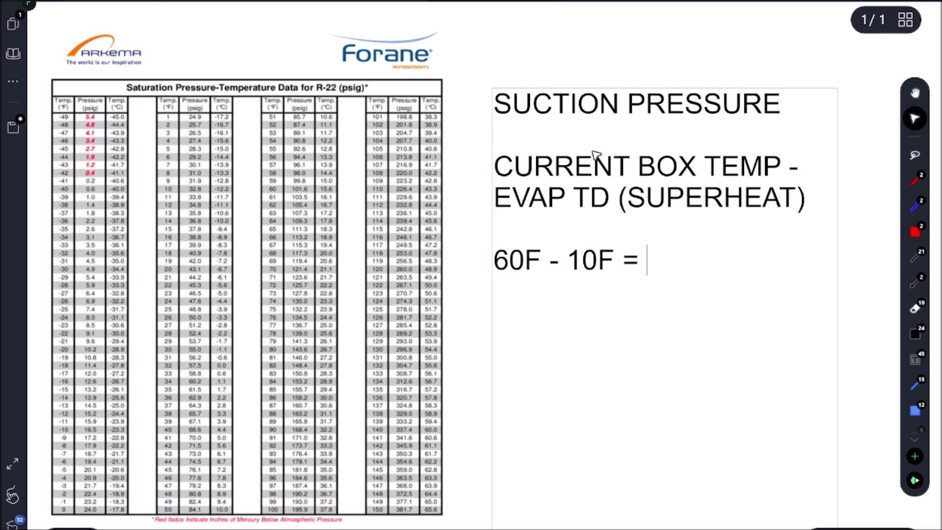
type("50F")
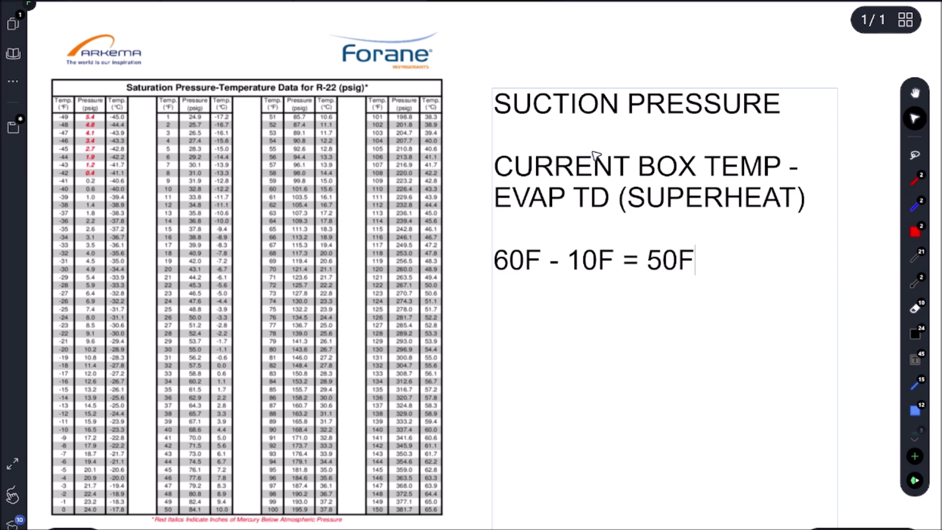
Draw a red box around the 50F / 84.1 psig row of the R-22 table
left_click(914, 231)
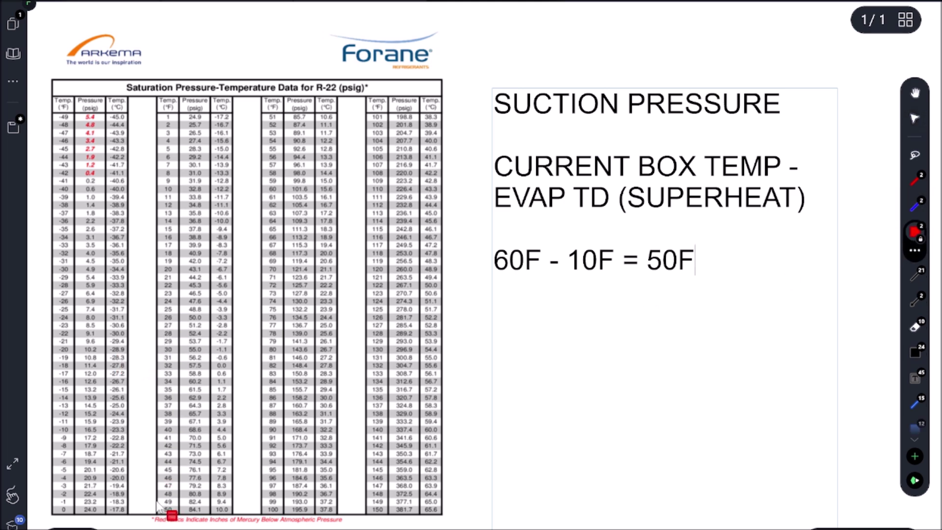
mouse_move(157, 505)
left_mouse_down()
mouse_move(208, 506)
mouse_move(219, 516)
left_mouse_up()
scroll(230, 520, "up", 3)
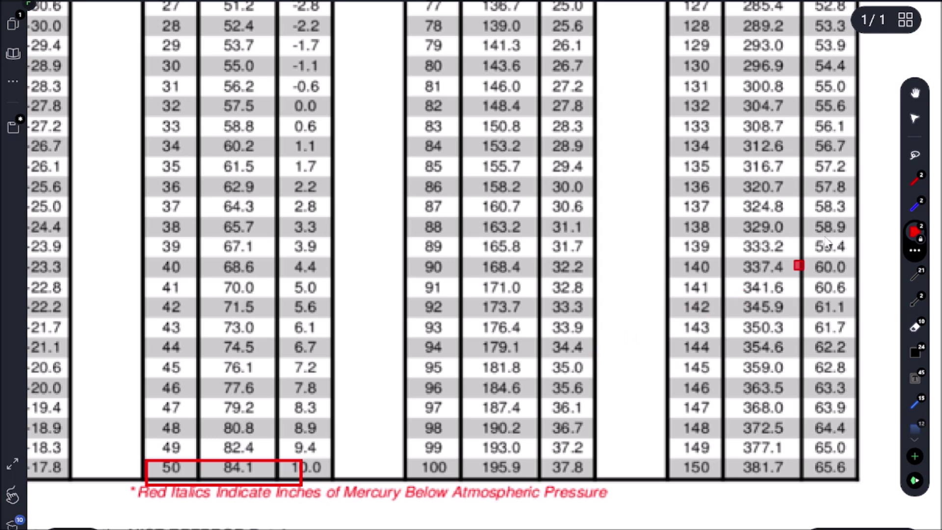
scroll(856, 252, "down", 3)
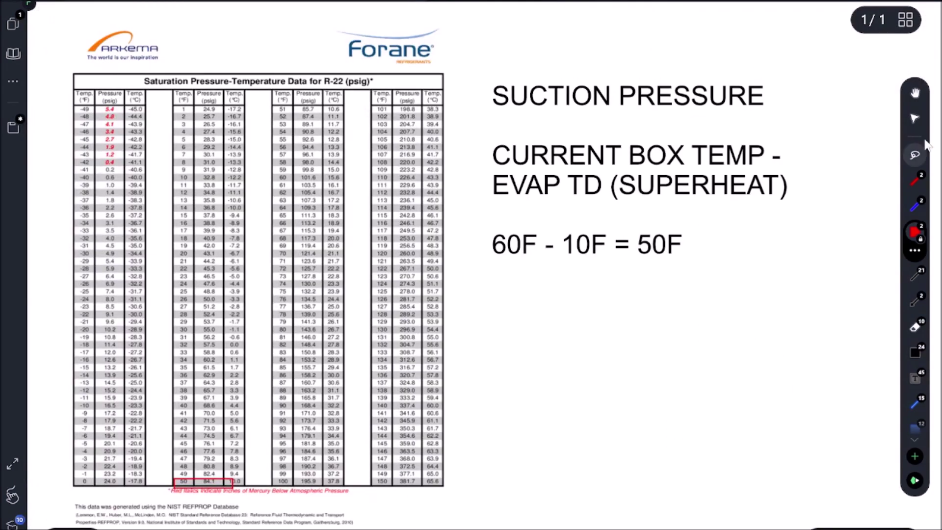
Extend the suction notes with =84 PSI after 50F and a 40 PSI line
left_click(706, 258)
type("=84 ")
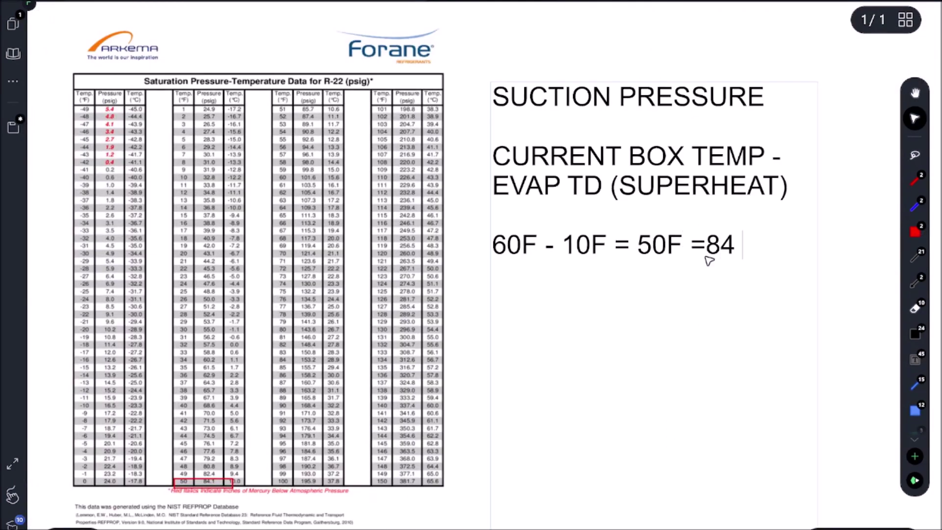
type("PSI")
key("Return")
key("Return")
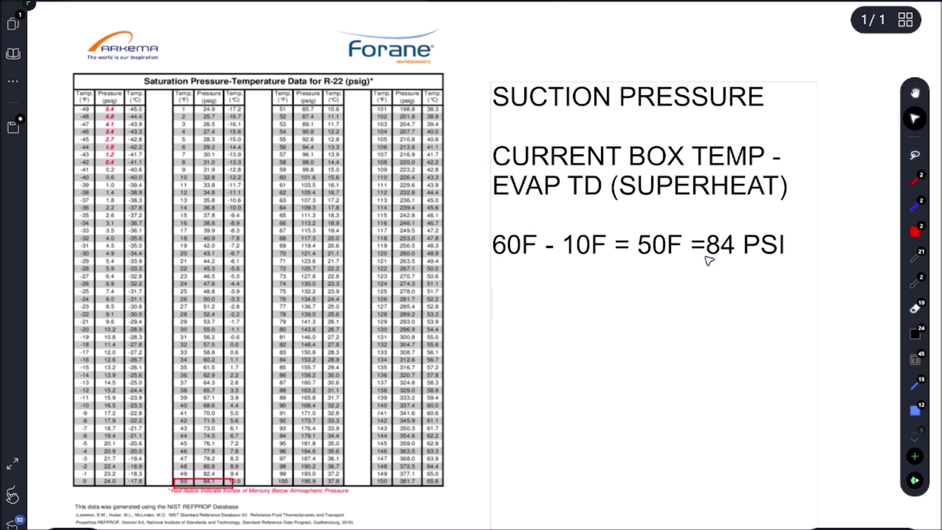
type("40 PSI")
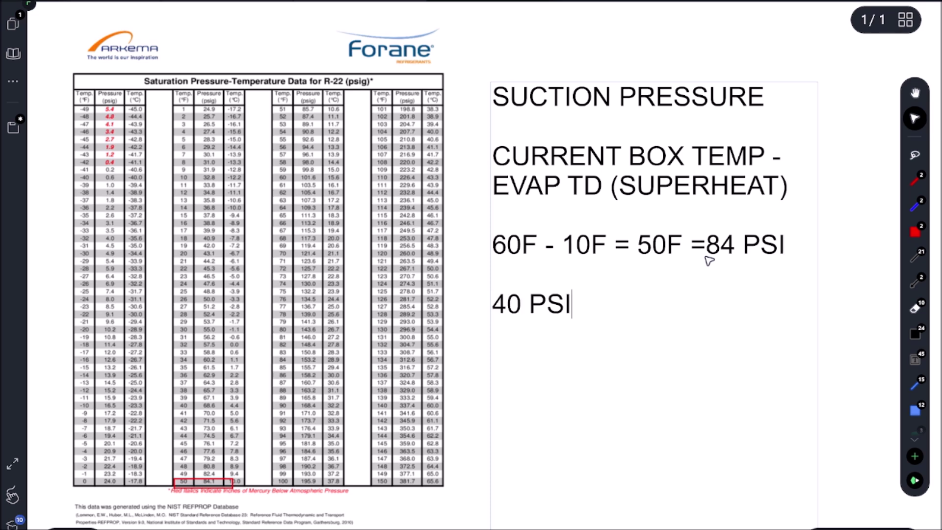
key("Return")
key("Return")
Add the notes HEAD PRESSURE, HEAD MASTER CONTROL and 90F-95F SATURATION
type("HEAD PRESSURE")
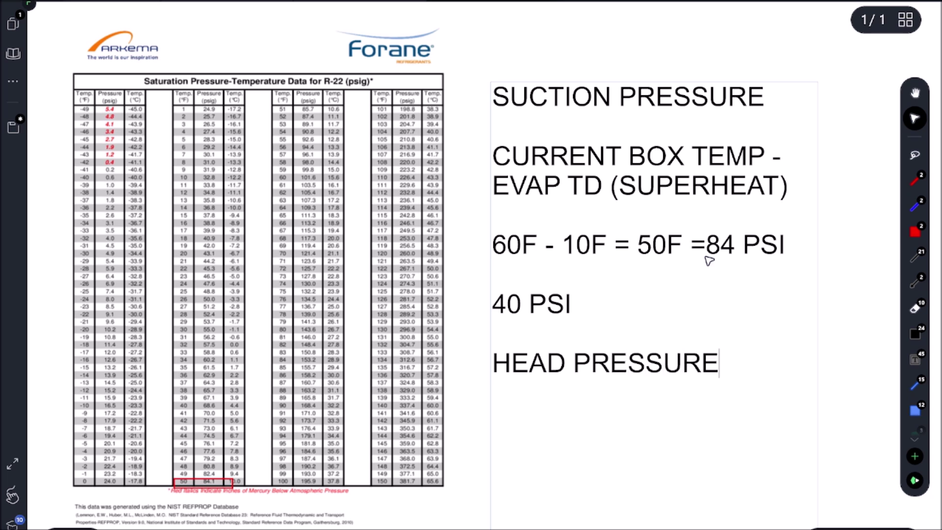
key("Return")
key("Return")
type("HE")
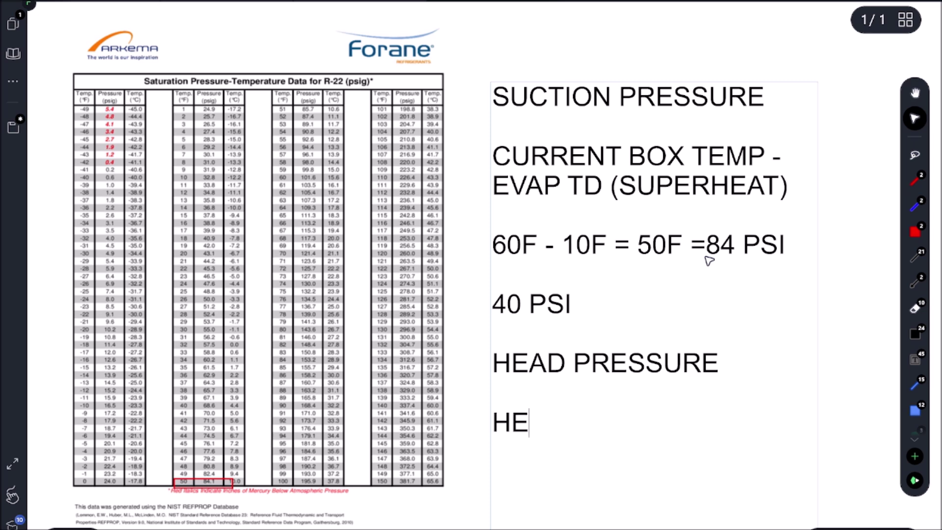
type("AD MASTER CO")
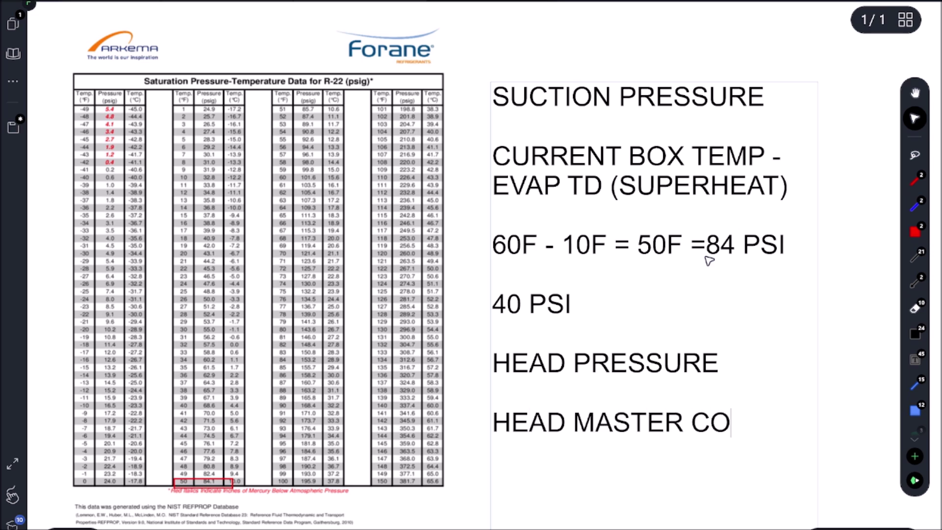
type("NTROL")
type("90F")
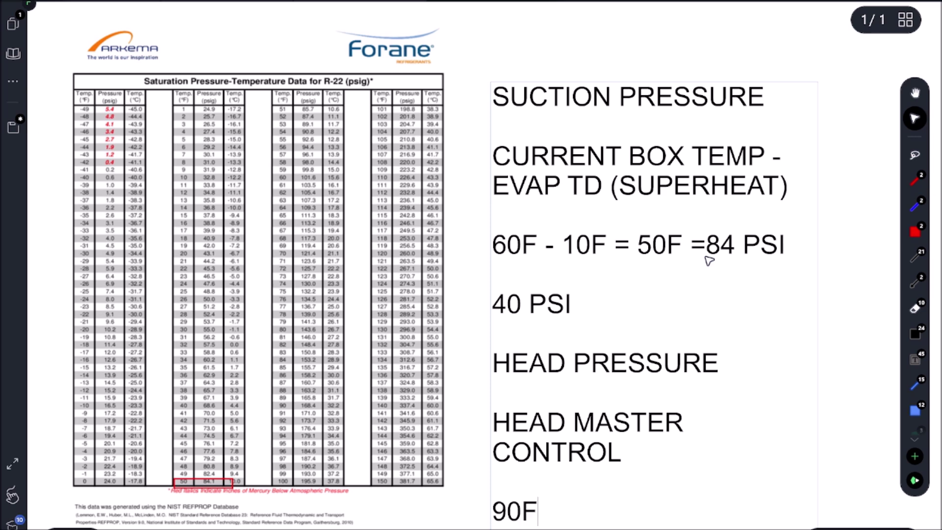
type("=")
key("BackSpace")
type("95F S")
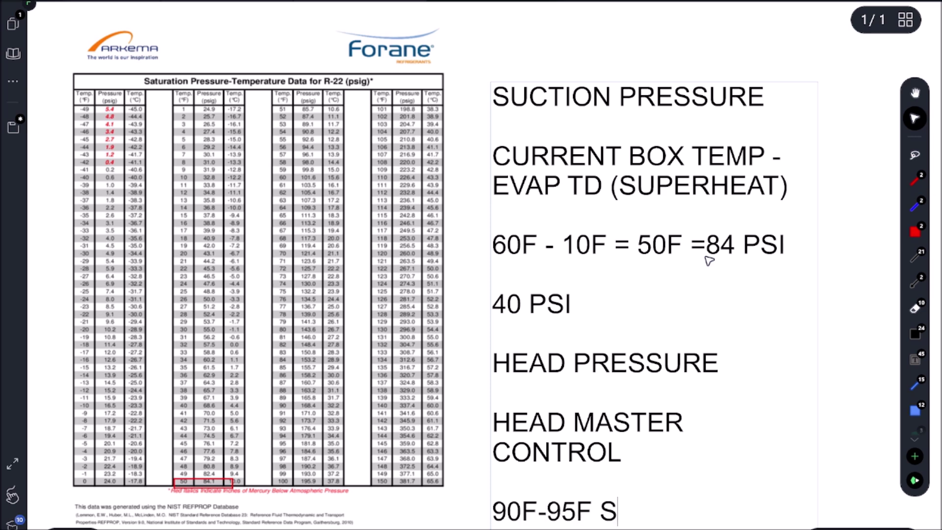
type("ATURATION")
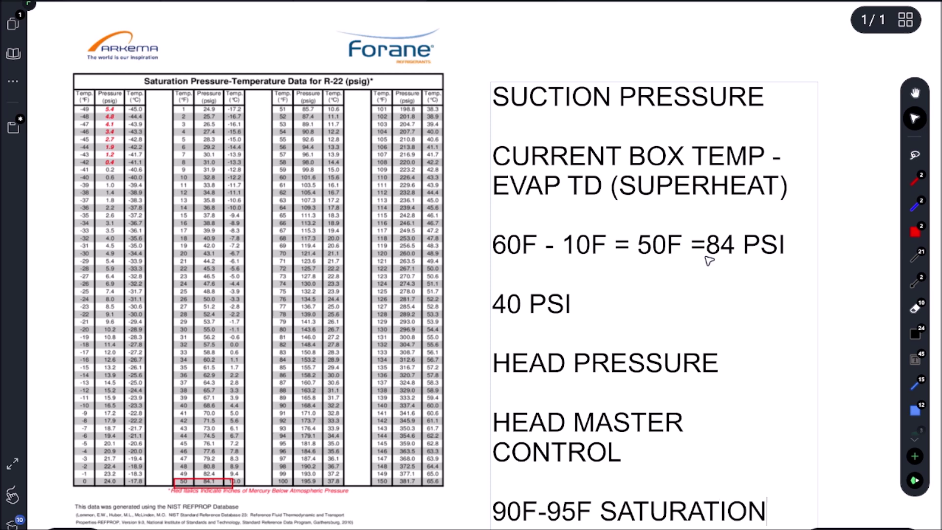
Draw a red box around the 90–95F rows of the R-22 table
left_click(914, 231)
left_click_drag(275, 402, 321, 448)
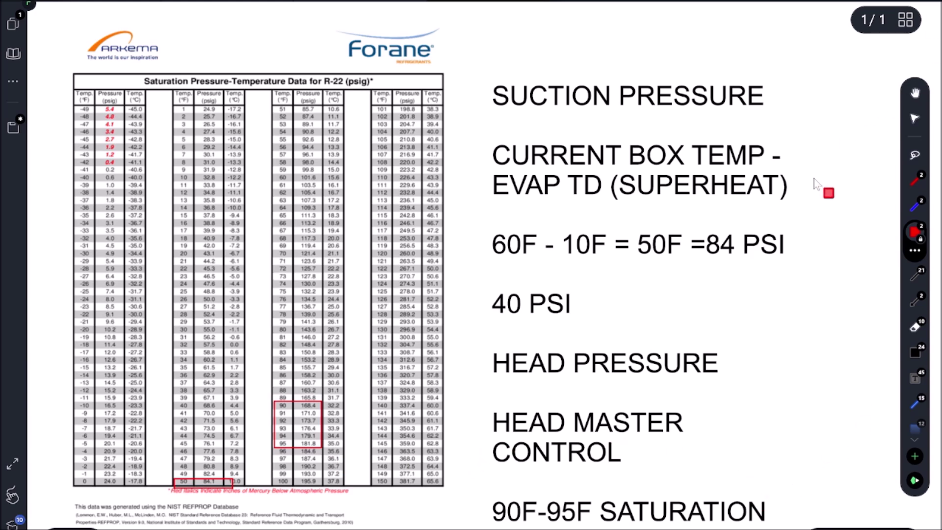
scroll(809, 181, "down", 3)
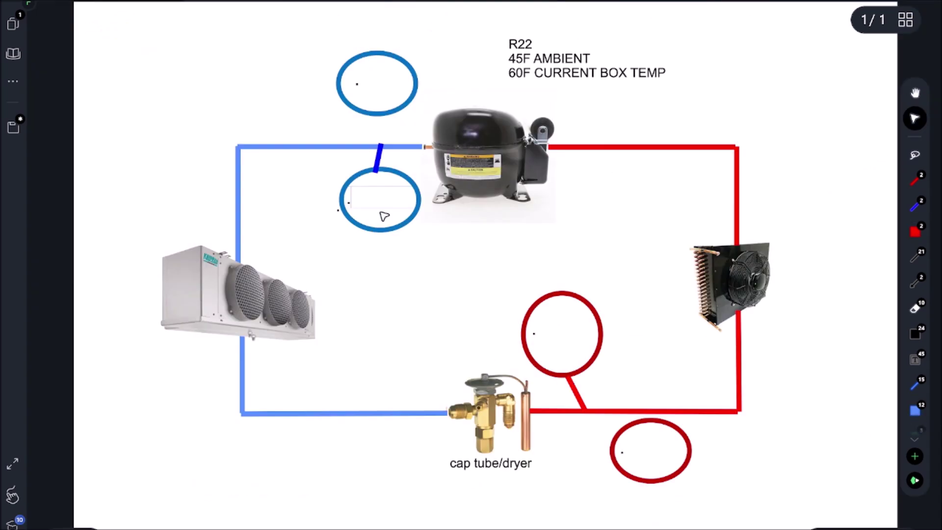
Write 40PSI, 50 PSI, 132 PSI and 165 PSI into the cycle diagram's pressure circles
type("40PSI")
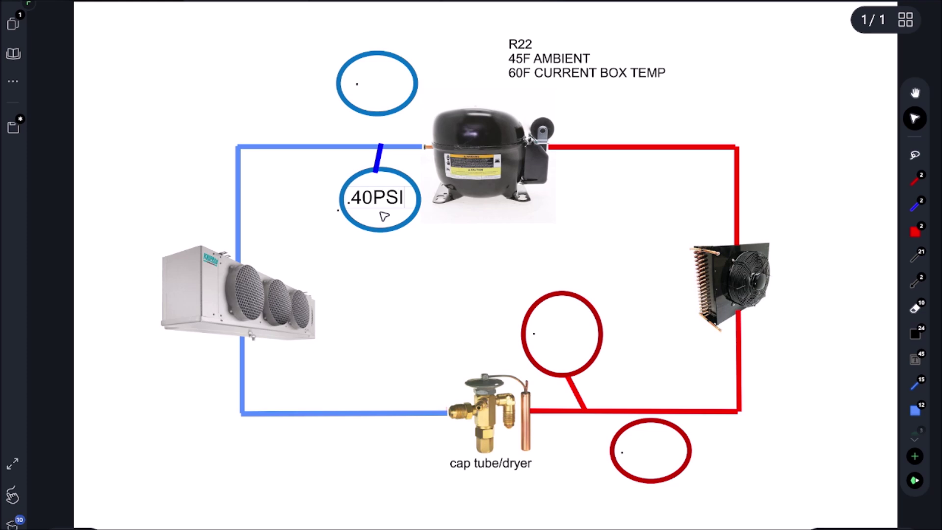
left_click(364, 84)
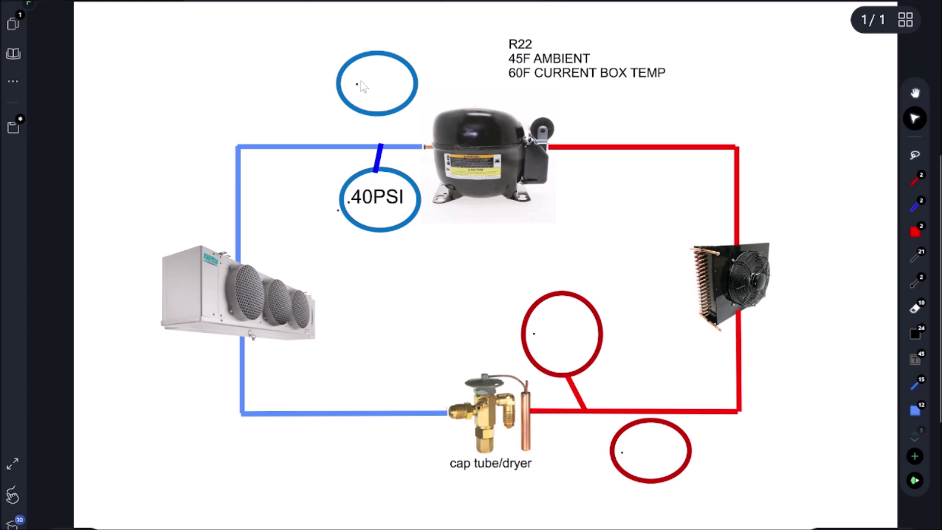
left_click(397, 95)
type("50.")
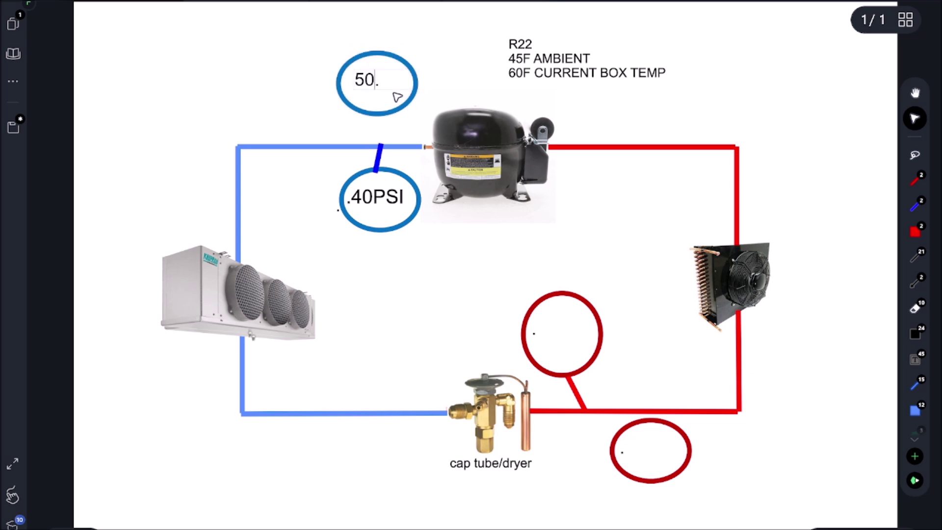
type(" PSI")
left_click(532, 340)
type("132")
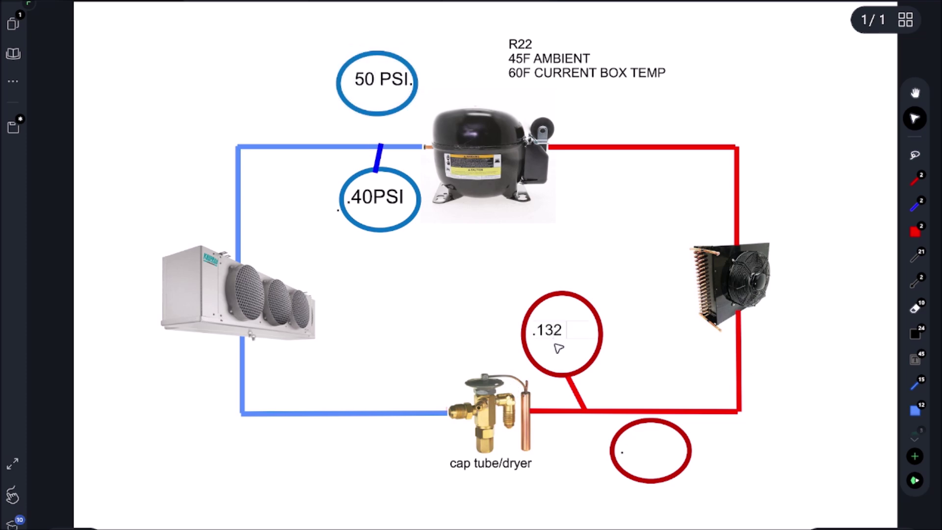
type(" PSI")
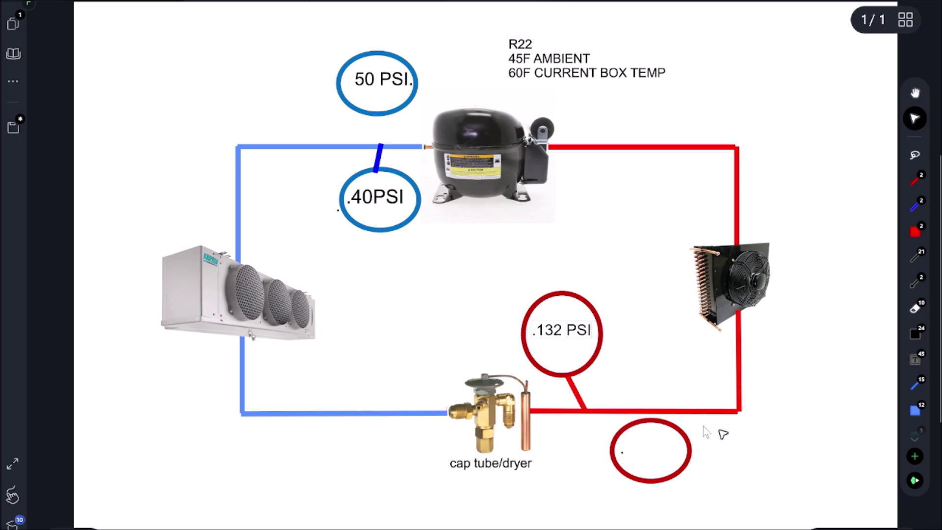
left_click(623, 451)
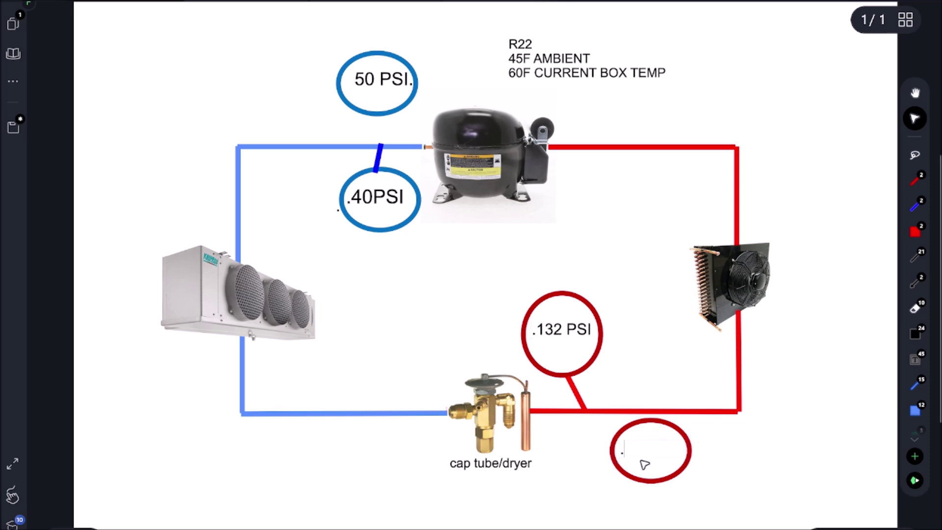
type("165 PSI")
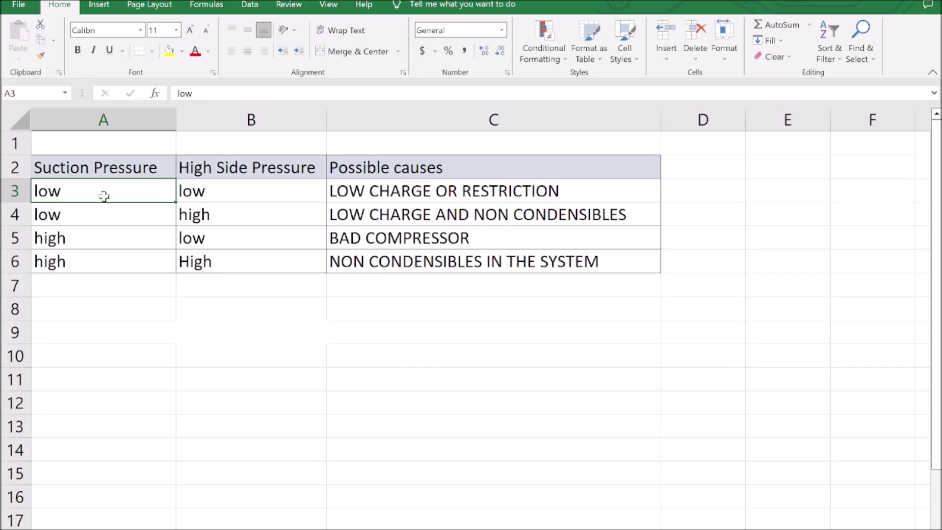
left_click_drag(104, 196, 416, 189)
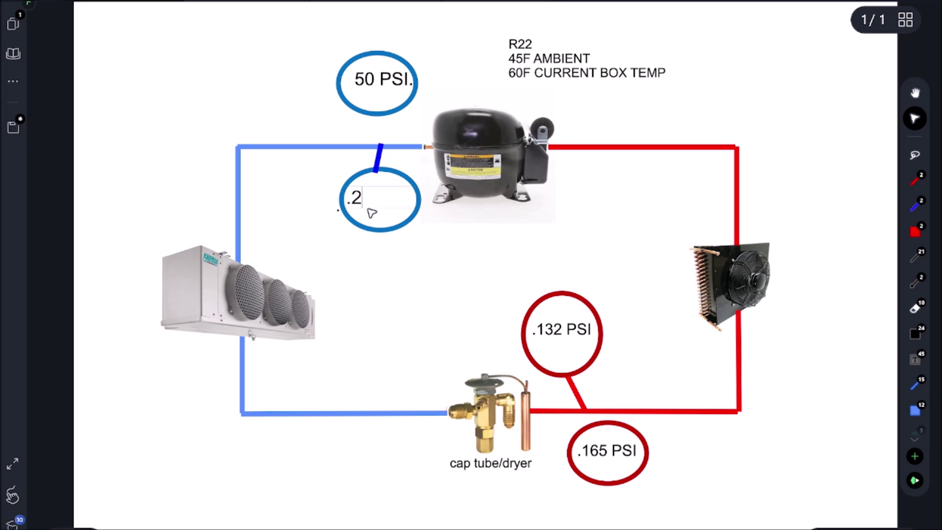
Enter the corrected 24PSI suction reading and choose the red shape tool
type("4PSI")
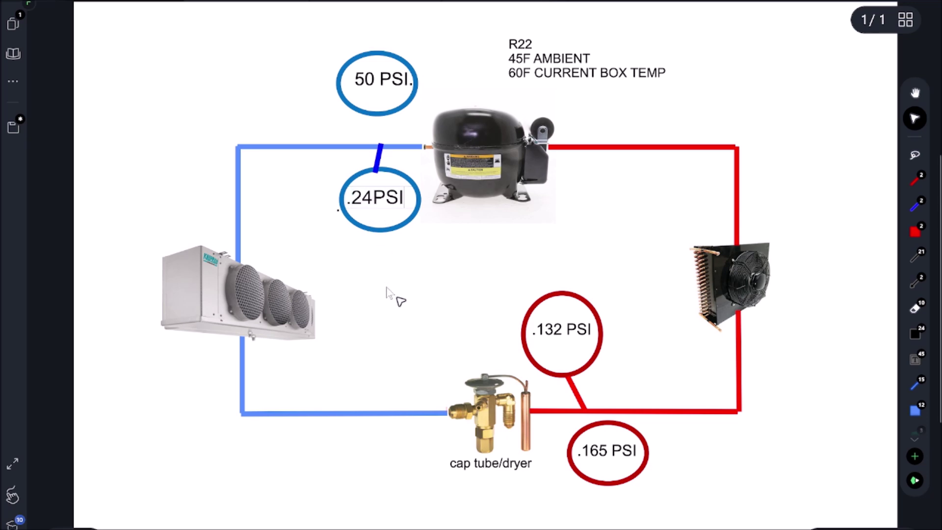
left_click(387, 290)
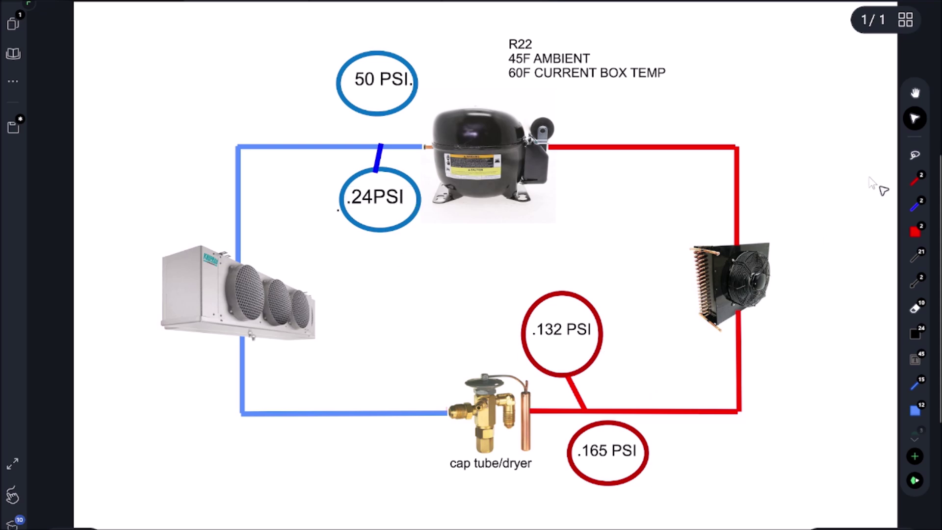
left_click(908, 230)
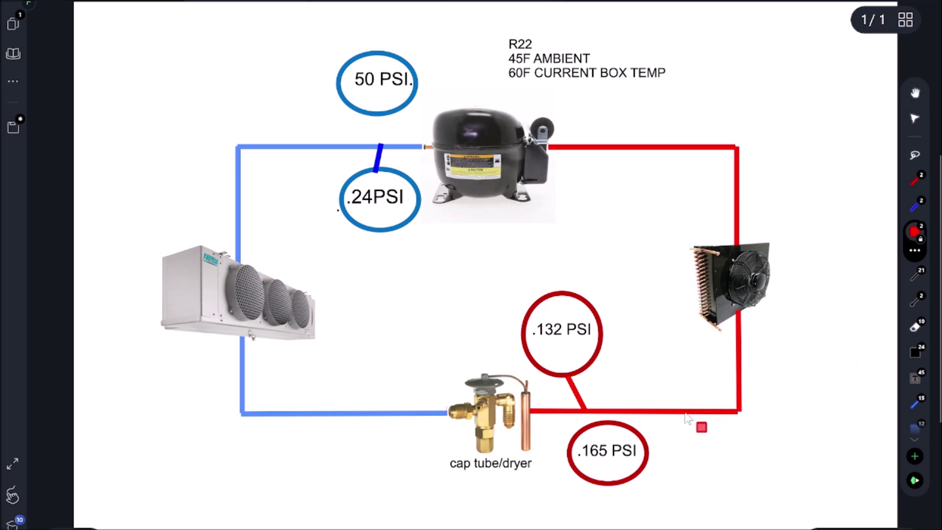
Draw a solid red square on the liquid line and label it LLS
mouse_move(673, 396)
left_mouse_down()
mouse_move(714, 444)
mouse_move(728, 437)
left_mouse_up()
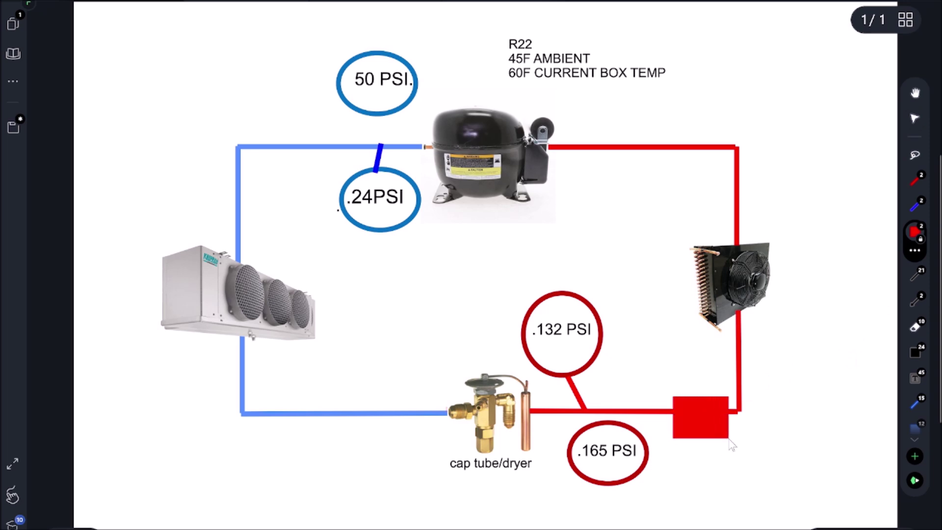
left_click(916, 377)
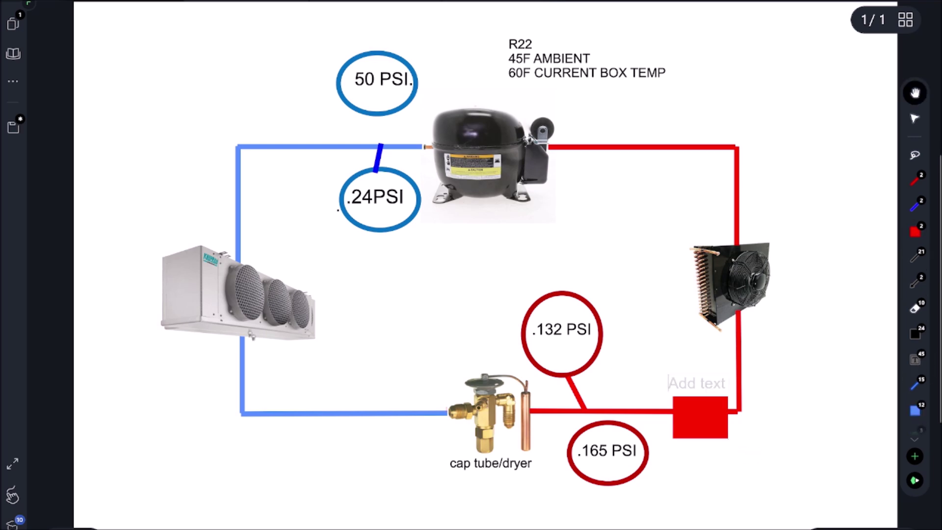
type("LLS")
left_click(914, 282)
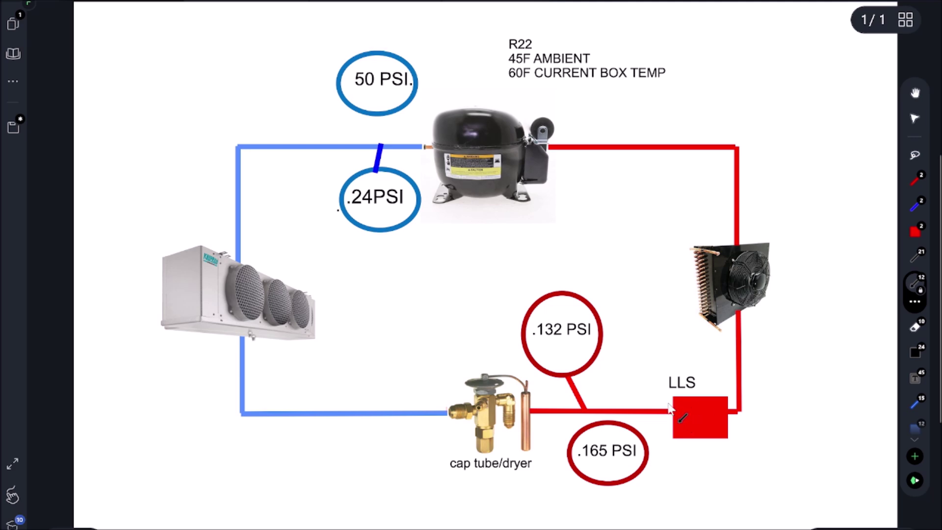
Sketch black flow arrows along the loop and red outlines around the compressor discharge and condenser
mouse_move(666, 410)
left_mouse_down()
mouse_move(432, 388)
mouse_move(255, 393)
mouse_move(263, 404)
mouse_move(229, 148)
mouse_move(211, 131)
mouse_move(221, 125)
left_mouse_up()
left_click_drag(286, 130, 429, 125)
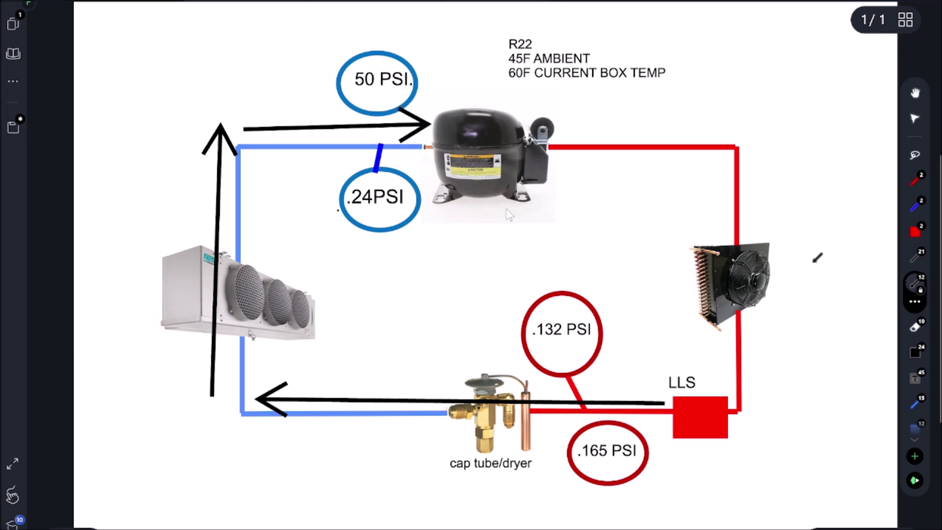
left_click(915, 231)
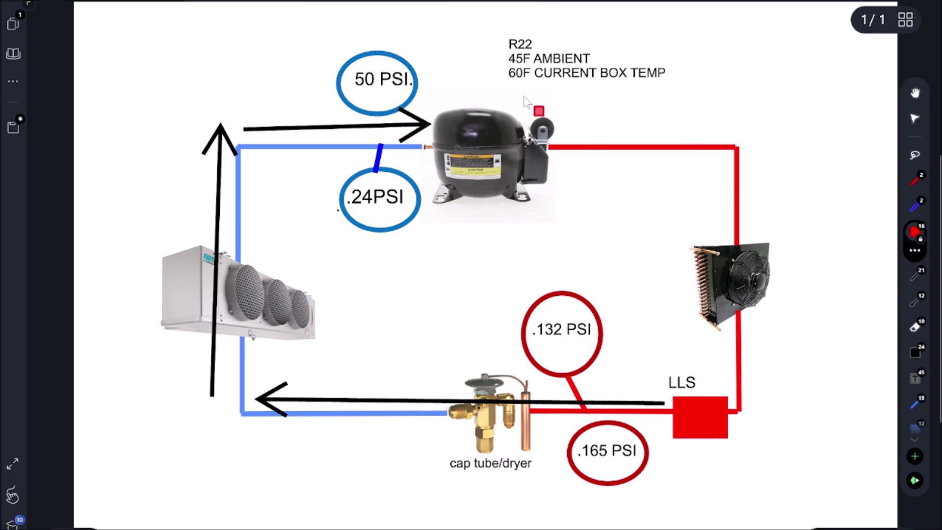
left_click_drag(525, 97, 669, 194)
left_click_drag(726, 219, 833, 201)
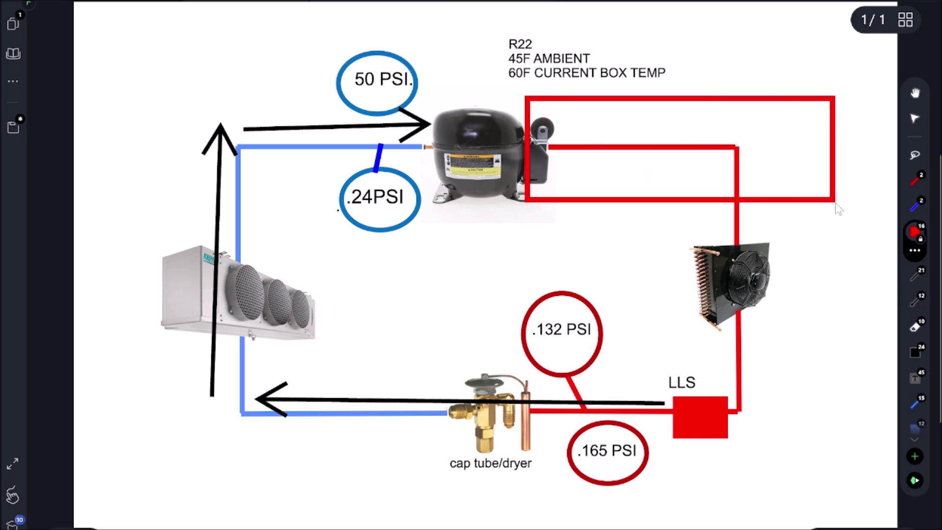
left_click_drag(707, 201, 850, 432)
Draw black arrows at the cap tube line, suction line and .24PSI reading, then undo them
left_click(914, 299)
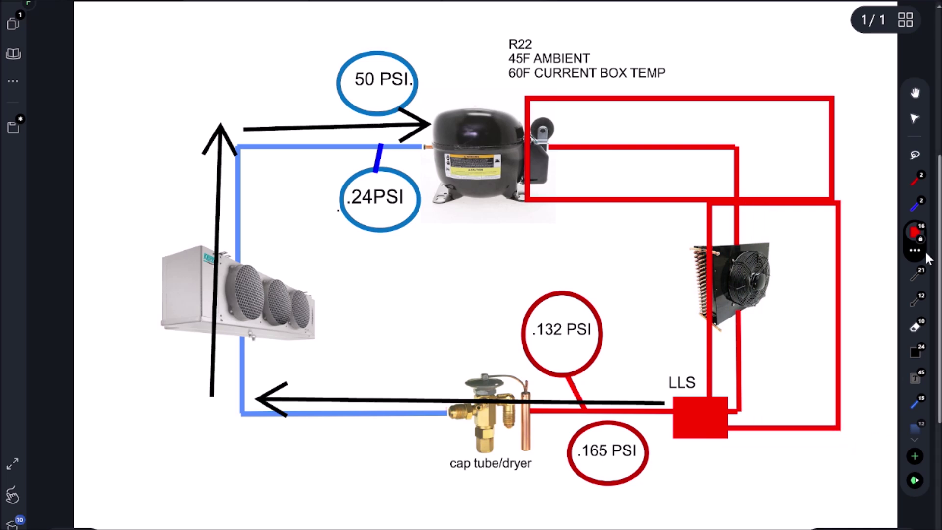
mouse_move(421, 496)
left_mouse_down()
mouse_move(393, 430)
mouse_move(416, 448)
left_mouse_up()
mouse_move(121, 473)
left_mouse_down()
mouse_move(215, 418)
mouse_move(196, 447)
left_mouse_up()
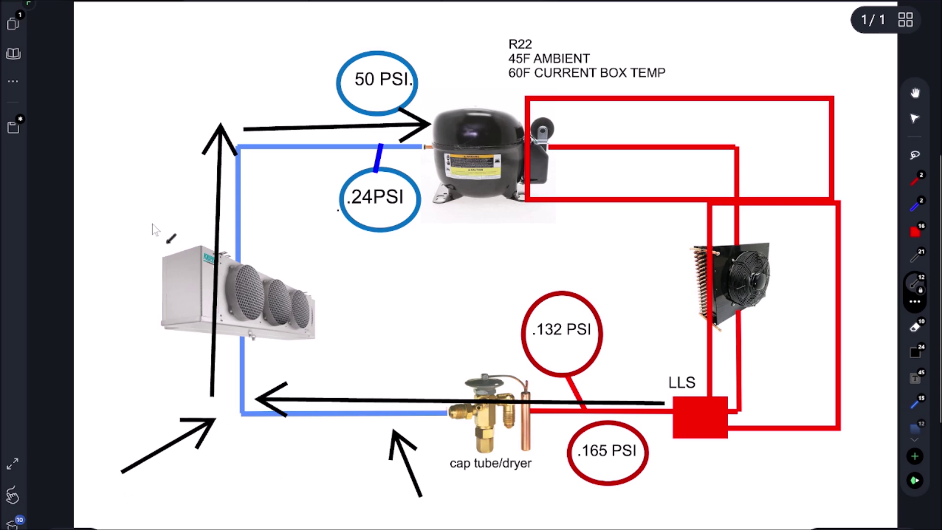
mouse_move(131, 219)
left_mouse_down()
mouse_move(214, 200)
mouse_move(188, 223)
left_mouse_up()
left_click_drag(248, 37, 285, 106)
left_click_drag(284, 75, 286, 107)
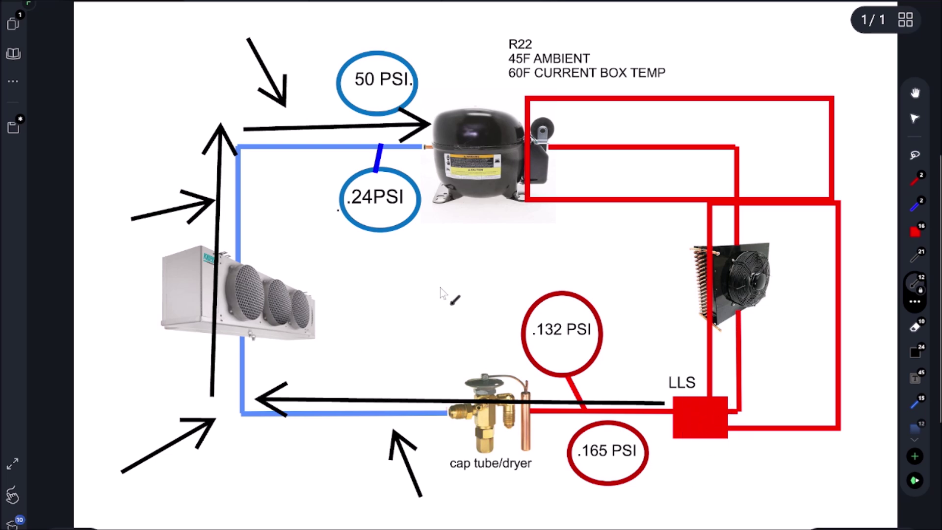
left_click_drag(445, 293, 399, 214)
left_click_drag(397, 245, 398, 212)
left_click_drag(398, 212, 427, 229)
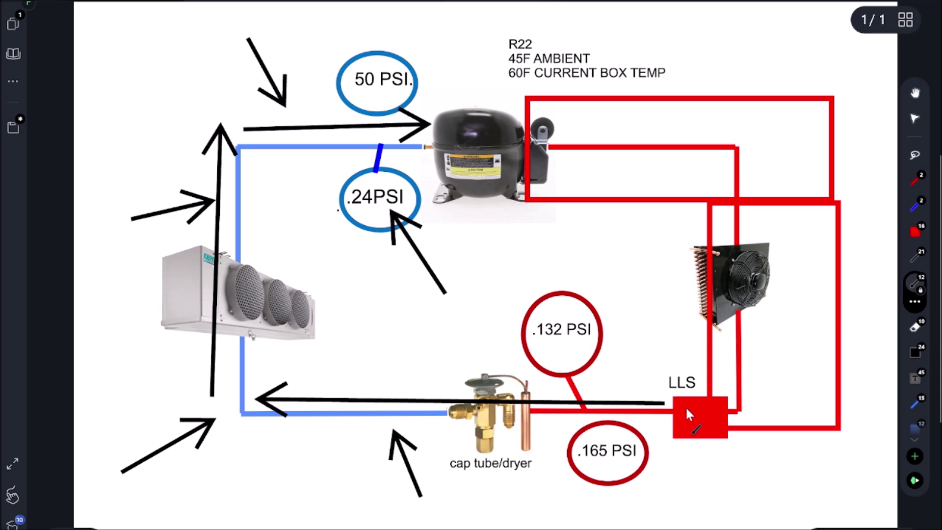
left_click_drag(312, 227, 349, 205)
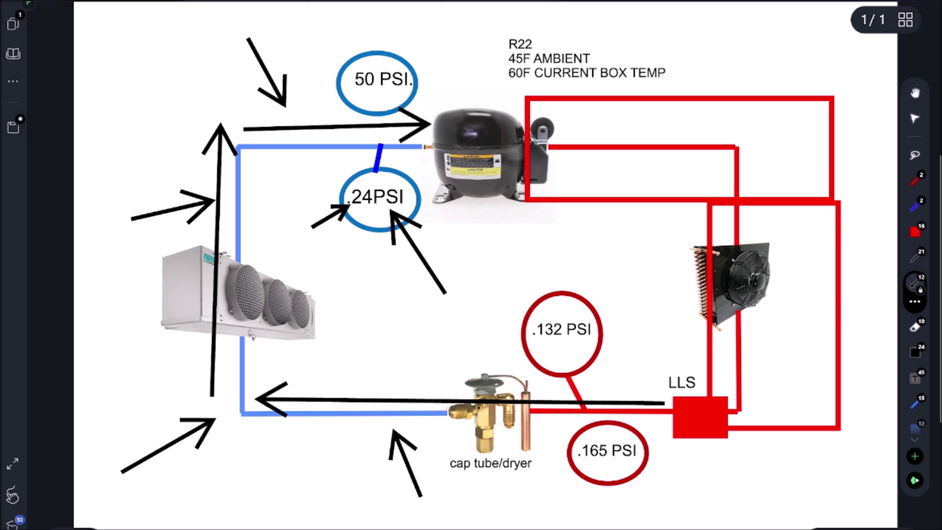
key("ctrl+z")
key("ctrl+z")
key("ctrl+z")
key("ctrl+z")
key("ctrl+z")
key("ctrl+z")
key("ctrl+z")
key("ctrl+z")
key("ctrl+z")
key("ctrl+z")
key("ctrl+z")
key("ctrl+z")
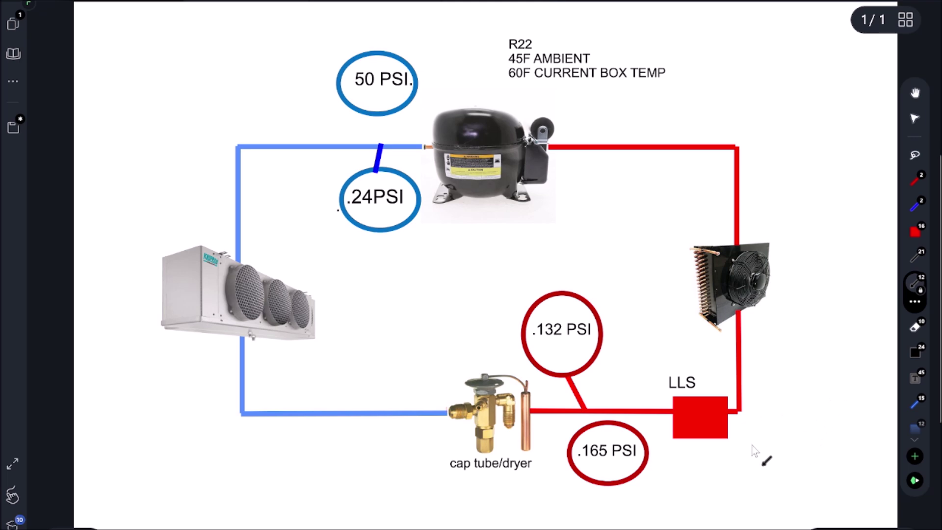
Draw black arrows pointing at the evaporator, condenser, LLS, .24PSI reading, suction line and compressor
left_click_drag(134, 392, 176, 335)
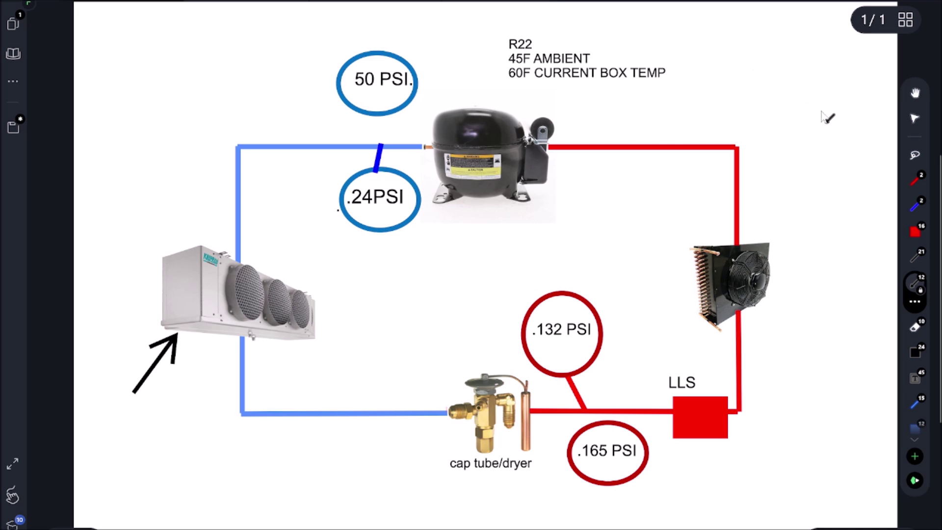
left_click_drag(828, 107, 774, 211)
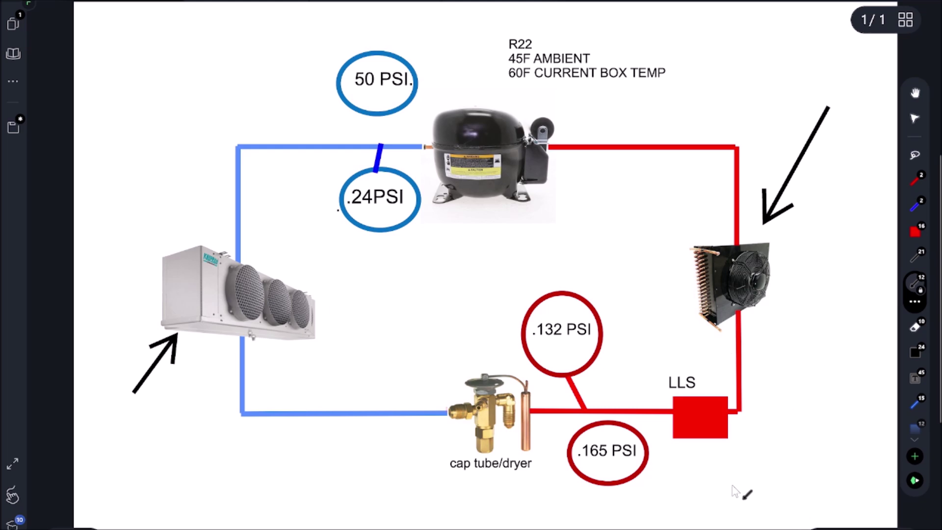
left_click_drag(731, 485, 707, 449)
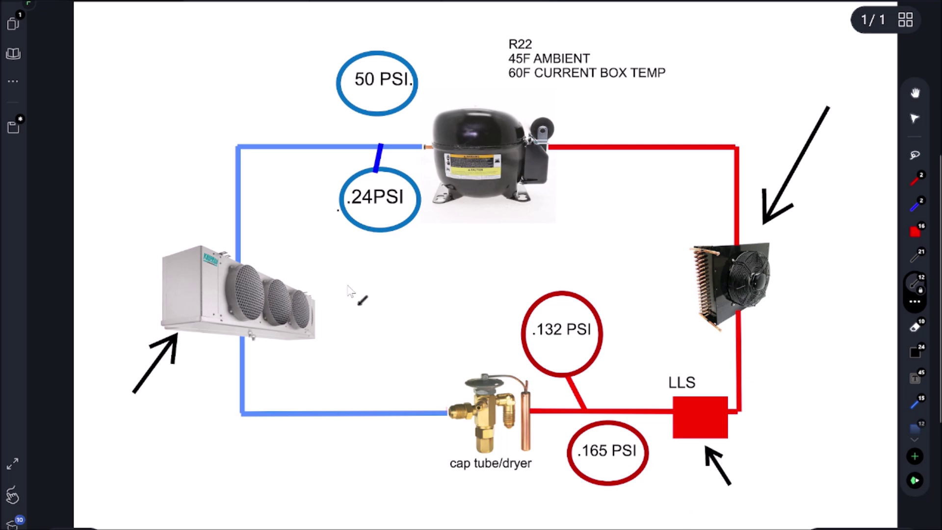
left_click_drag(346, 284, 381, 219)
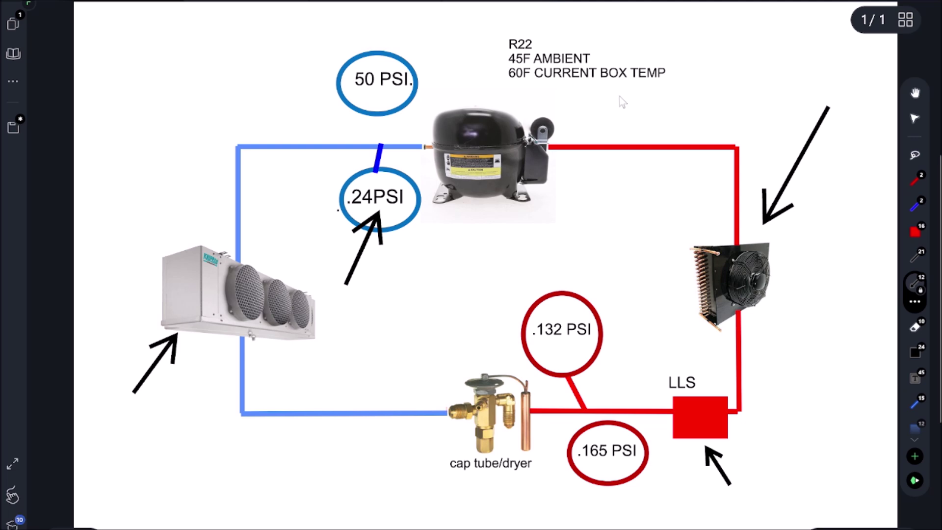
mouse_move(622, 91)
left_mouse_down()
mouse_move(572, 125)
mouse_move(610, 123)
left_mouse_up()
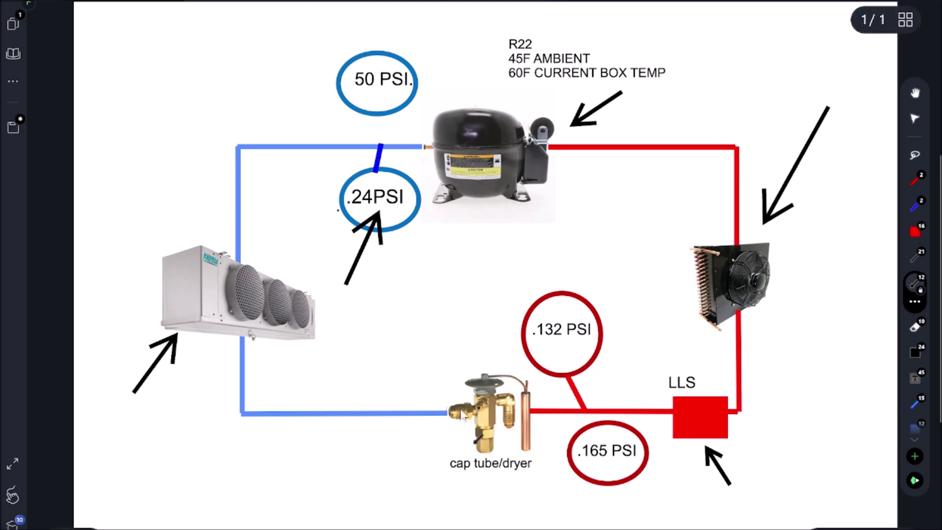
left_click_drag(359, 342, 393, 388)
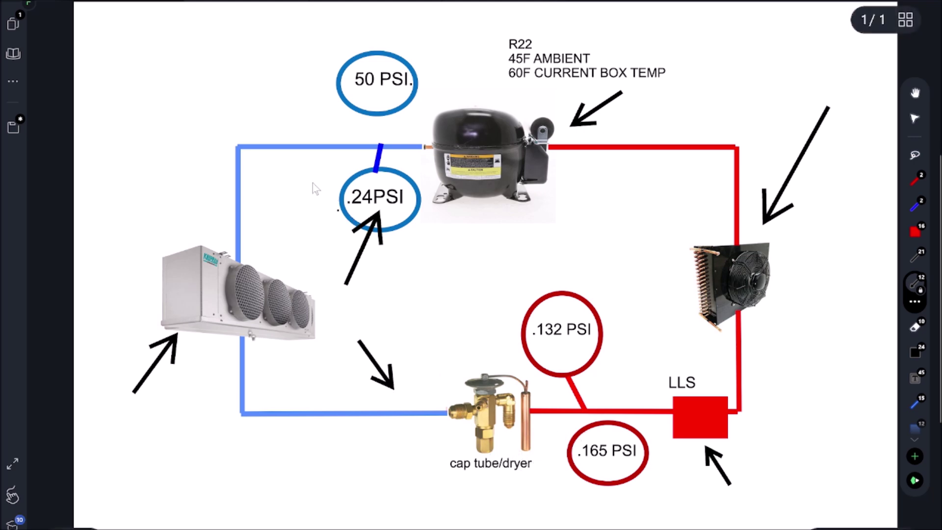
left_click_drag(316, 187, 283, 156)
left_click_drag(453, 38, 490, 109)
left_click_drag(463, 90, 489, 106)
left_click_drag(489, 75, 491, 111)
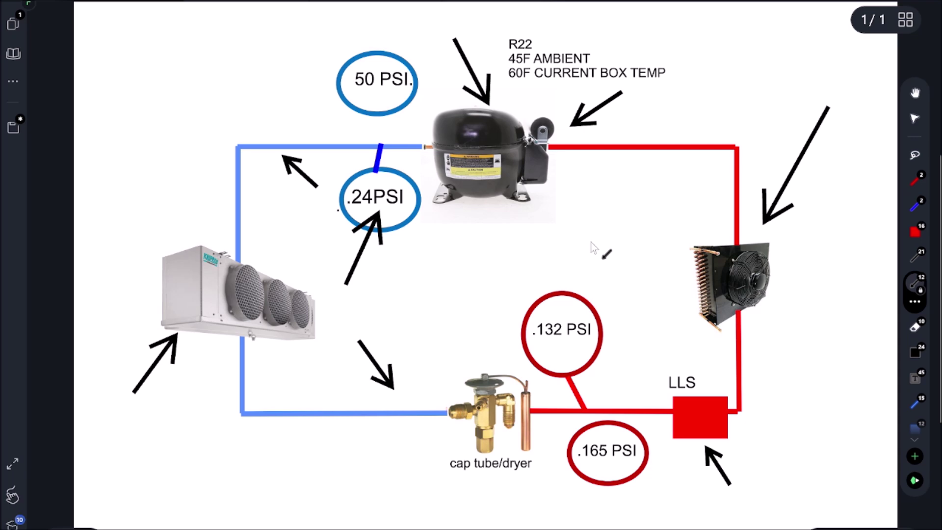
Draw flow arrows around the loop from the solenoid to the condenser, plus more evaporator arrows
mouse_move(672, 436)
left_mouse_down()
mouse_move(368, 463)
mouse_move(189, 460)
left_mouse_up()
mouse_move(192, 425)
left_mouse_down()
mouse_move(213, 118)
mouse_move(424, 110)
left_mouse_up()
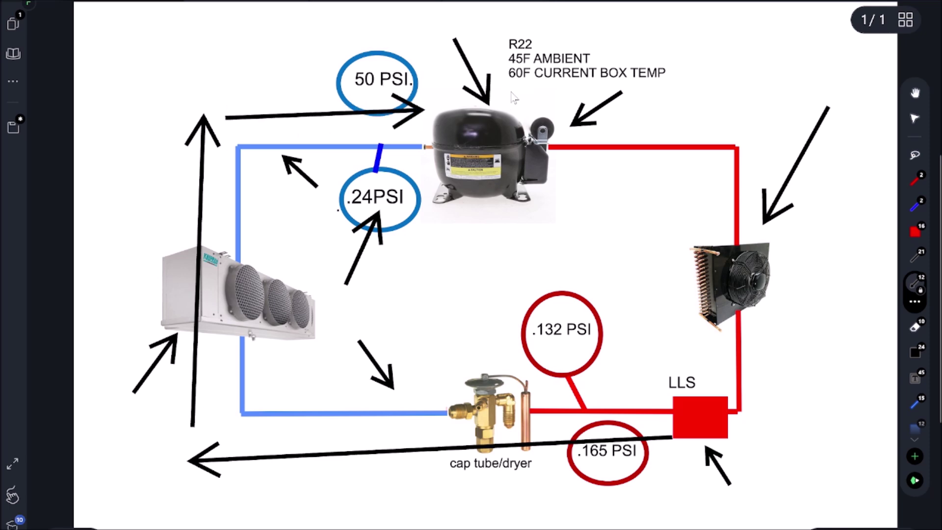
mouse_move(505, 77)
left_mouse_down()
mouse_move(524, 109)
mouse_move(785, 128)
mouse_move(785, 417)
mouse_move(746, 433)
left_mouse_up()
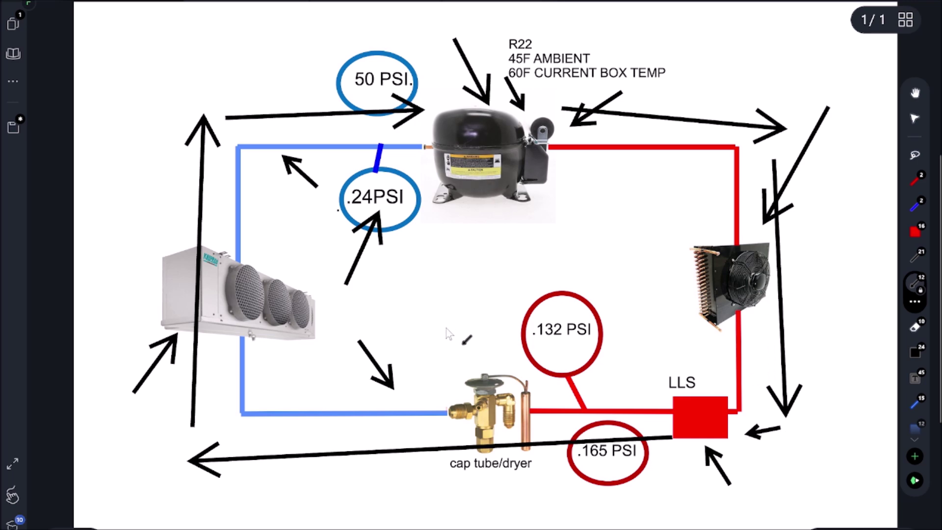
left_click_drag(378, 504, 338, 426)
left_click_drag(154, 415, 234, 381)
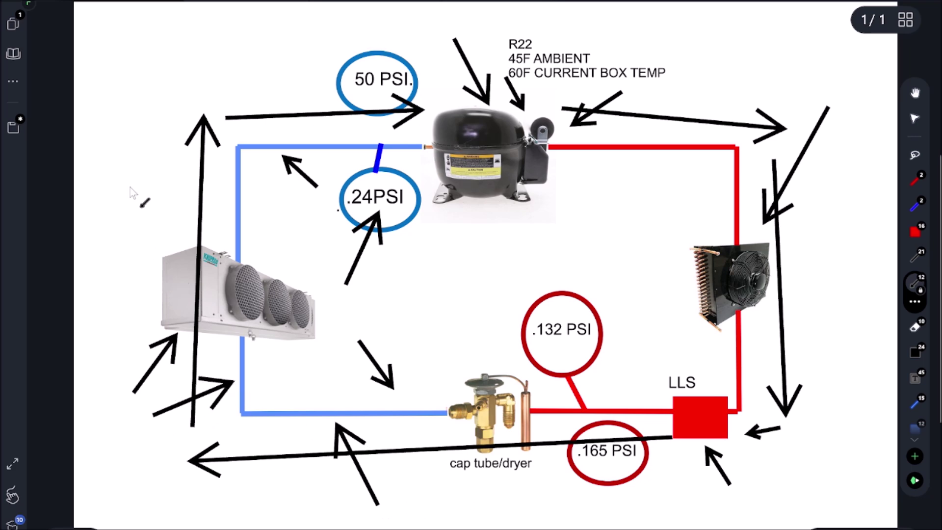
left_click_drag(130, 186, 197, 239)
left_click_drag(182, 207, 197, 239)
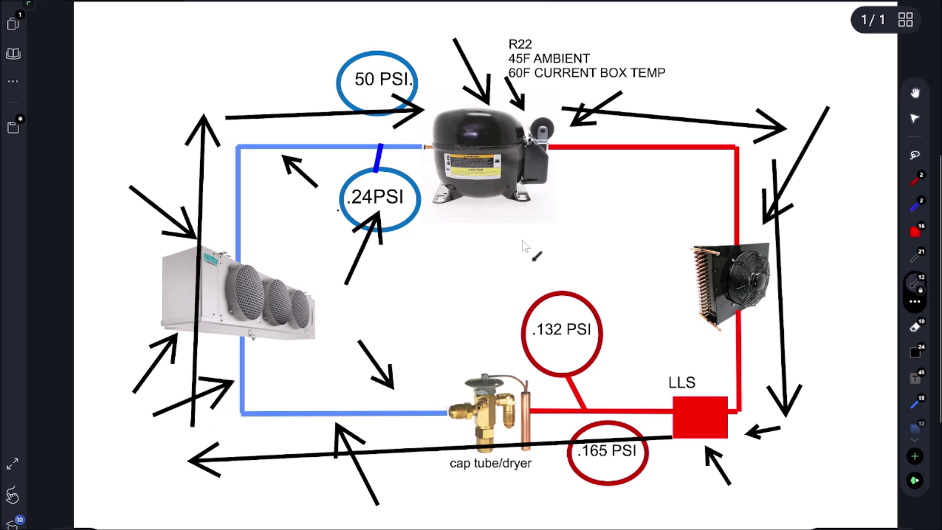